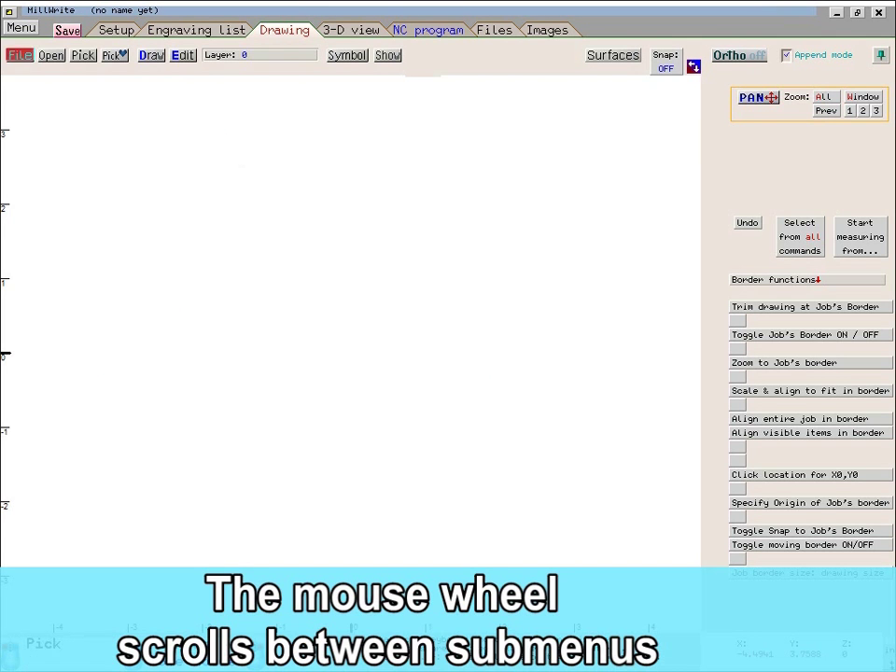
Step: Open the drawing page's main menu and step through its submenus, ending on Layer functions
left_click(20, 27)
scroll(187, 137, "down", 2)
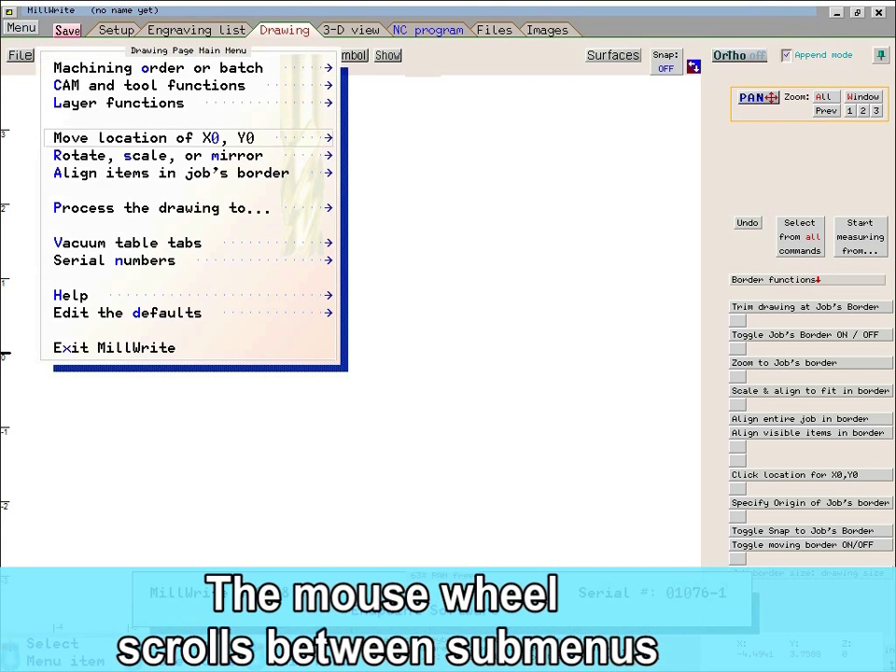
scroll(536, 186, "down", 3)
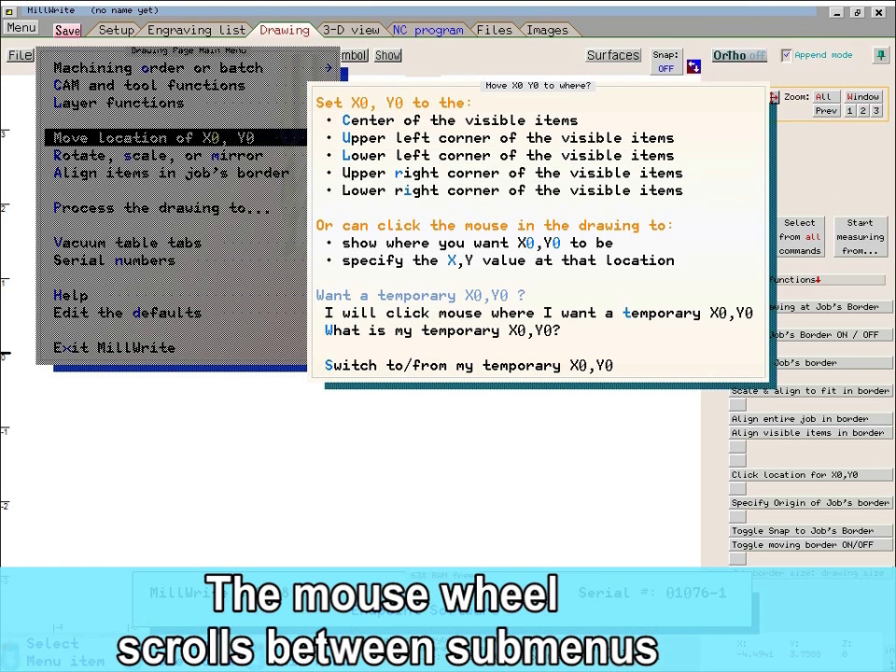
scroll(658, 222, "up", 4)
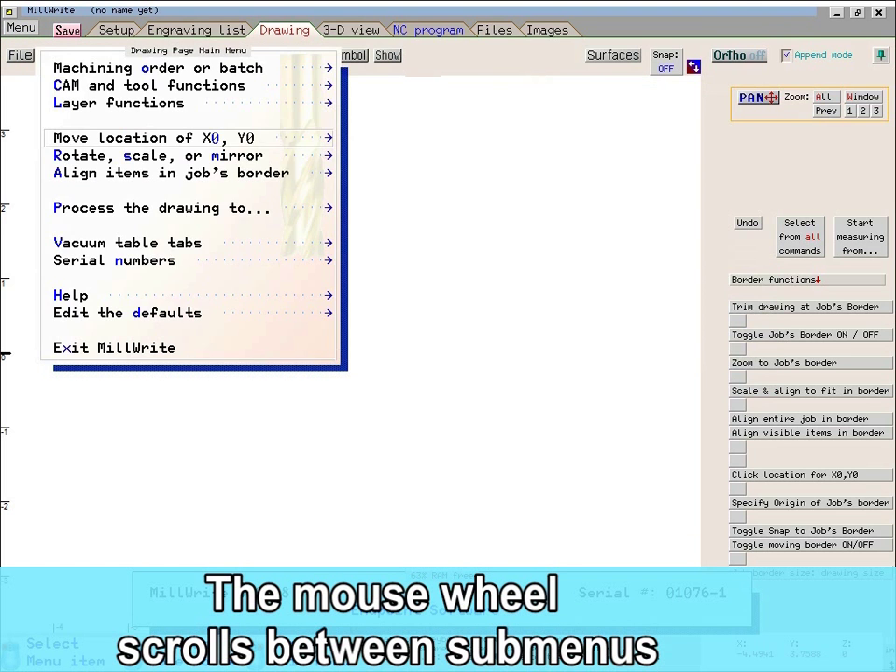
scroll(263, 140, "down", 1)
mouse_move(435, 177)
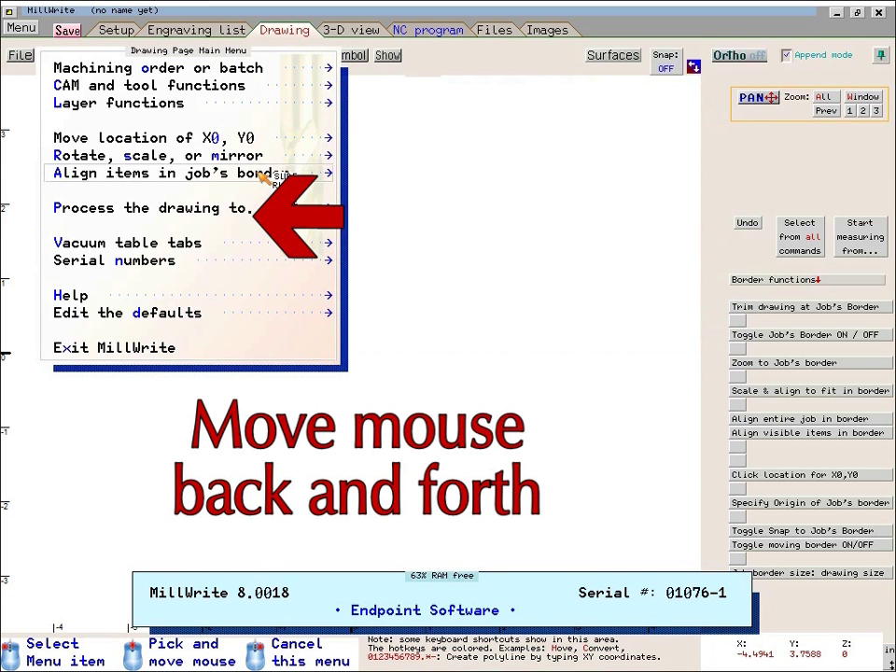
scroll(205, 135, "down", 1)
mouse_move(422, 207)
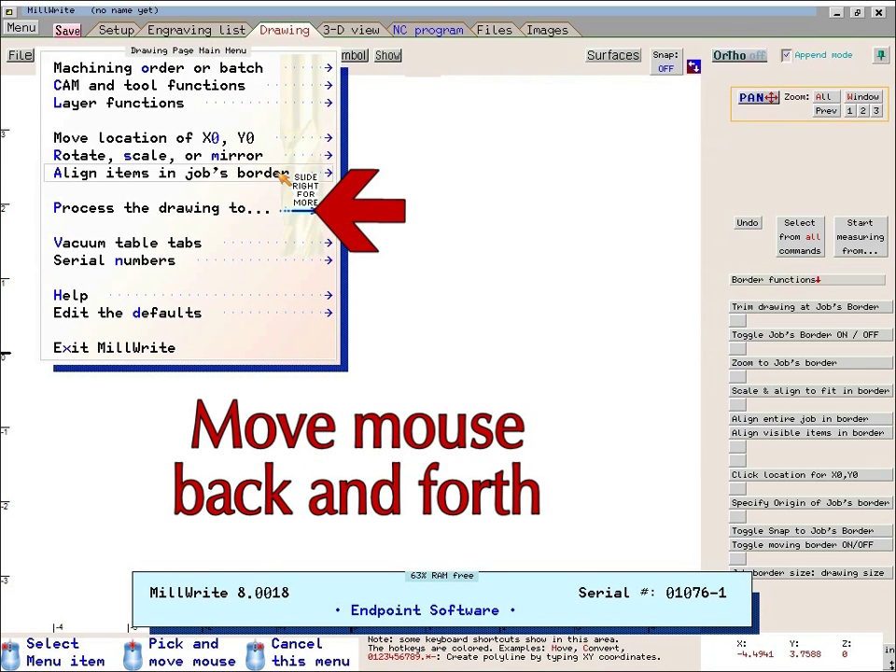
mouse_move(417, 233)
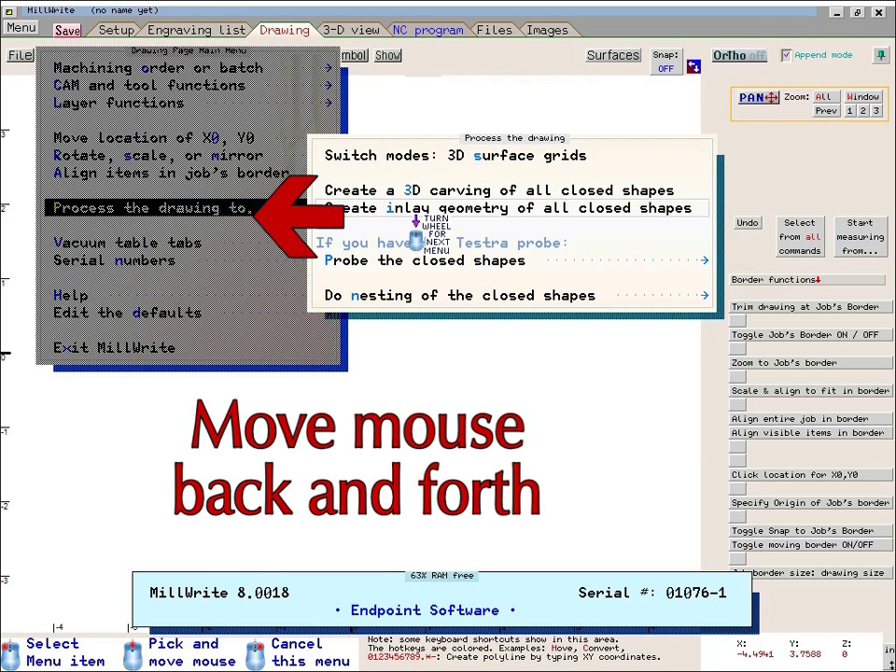
mouse_move(431, 280)
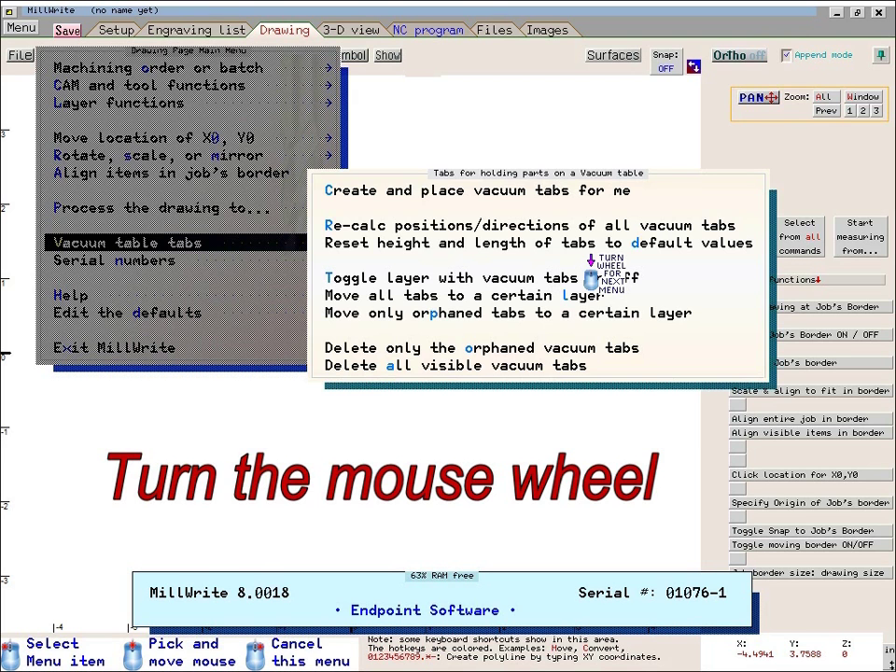
scroll(590, 279, "up", 1)
scroll(591, 233, "up", 3)
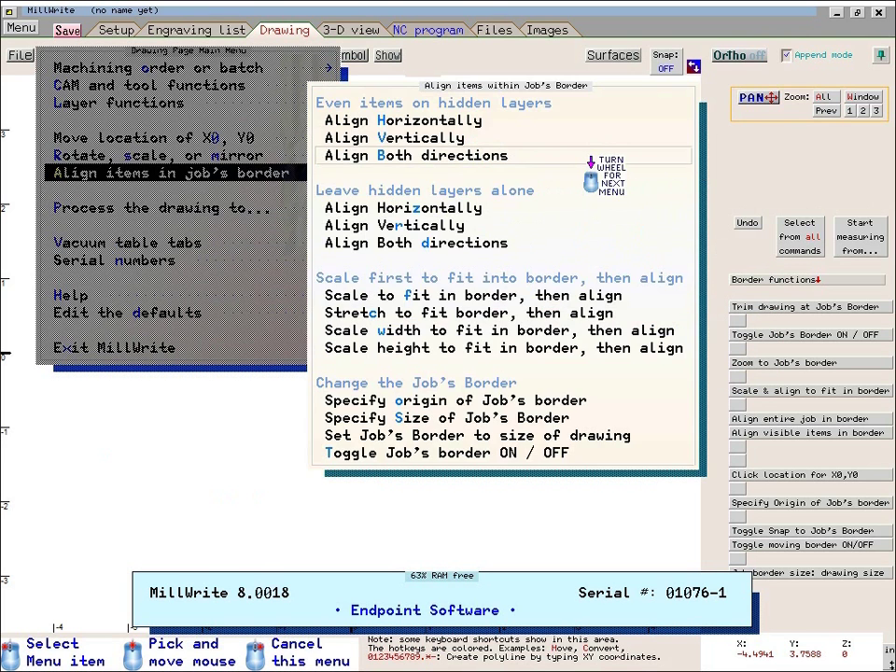
scroll(590, 142, "up", 1)
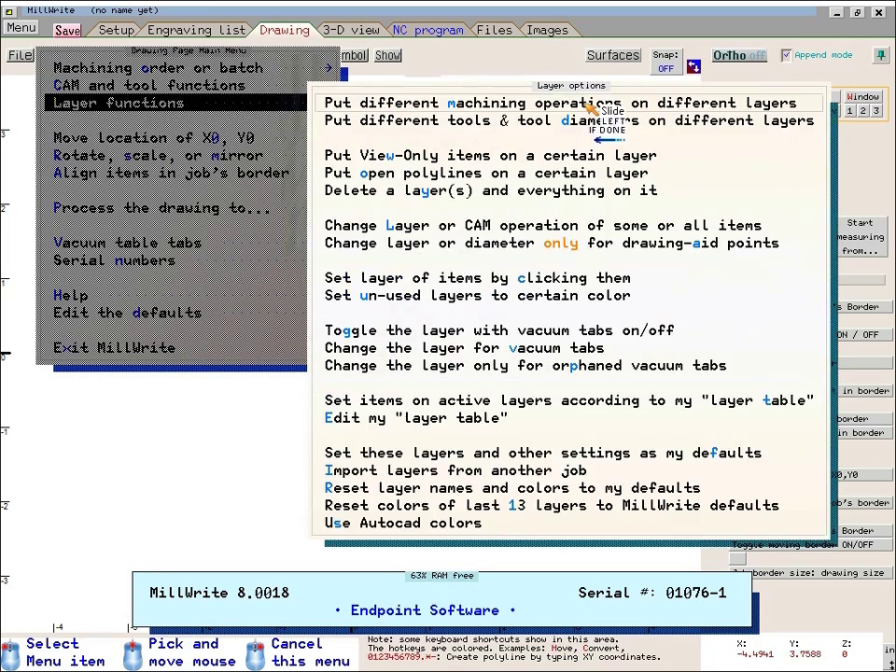
scroll(591, 126, "up", 1)
scroll(591, 140, "up", 1)
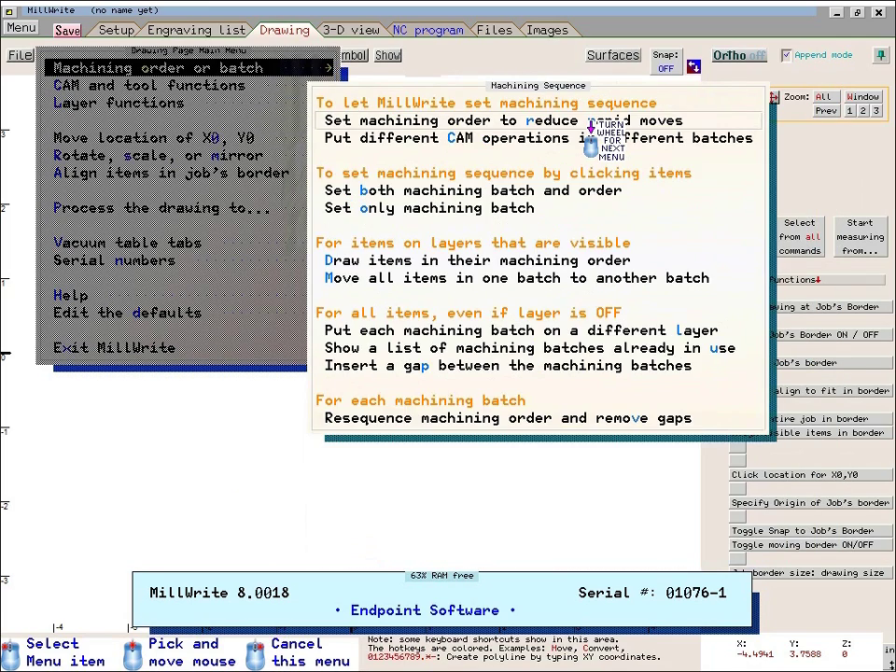
scroll(589, 131, "down", 3)
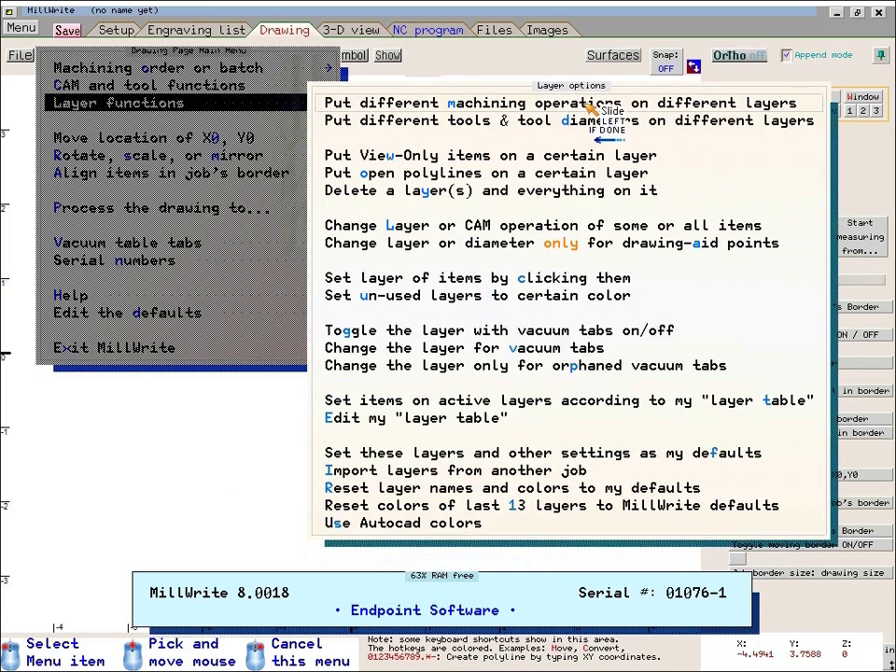
scroll(590, 142, "down", 1)
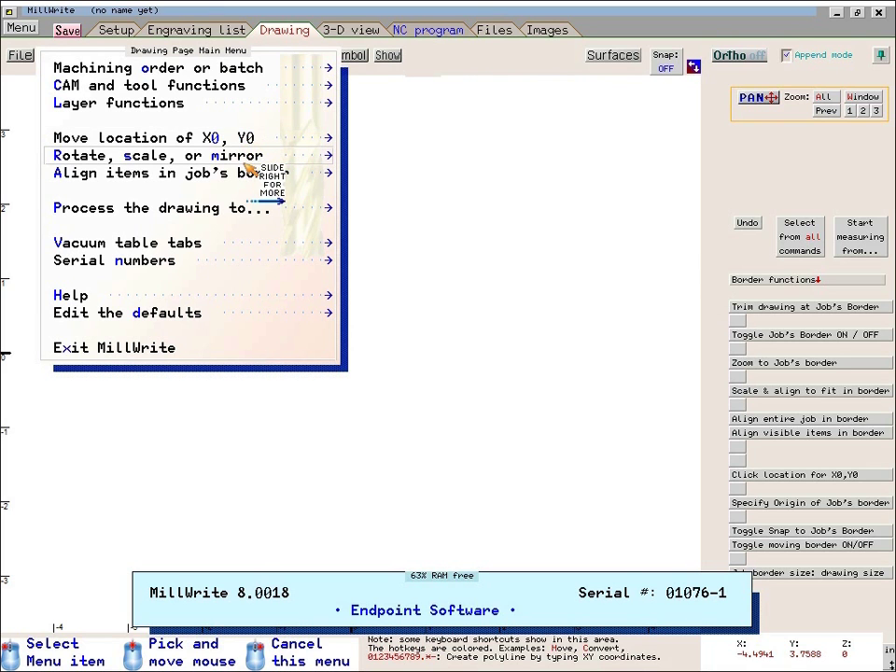
Step: Close the Drawing Page Main Menu with Escape, leaving the empty drawing page
key("Escape")
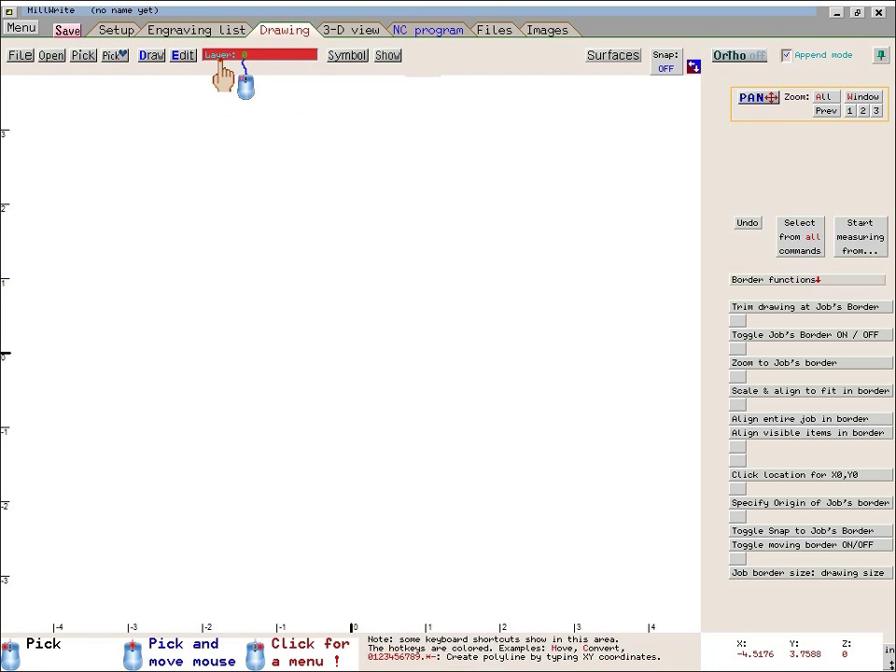
left_click(345, 56)
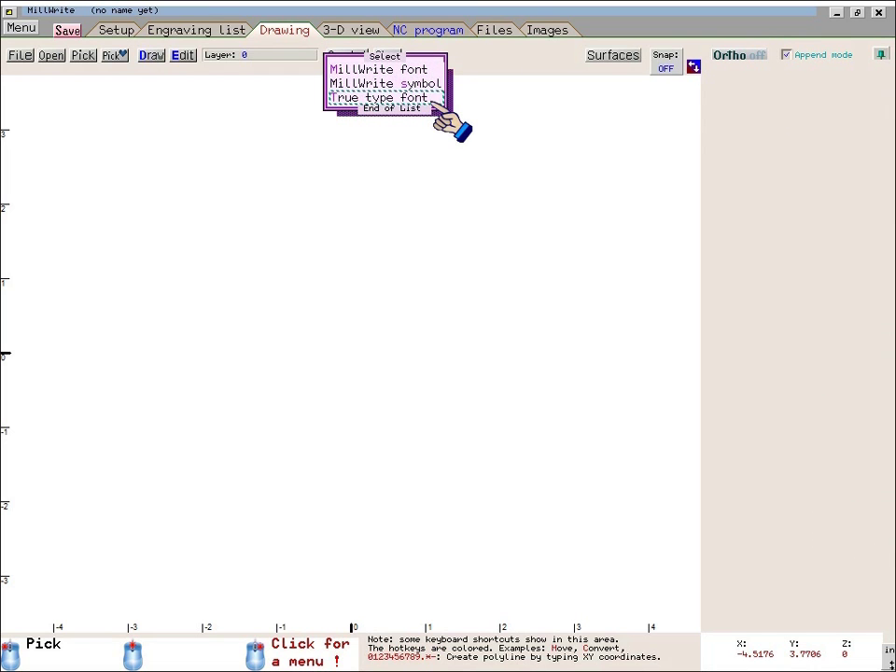
left_click(406, 82)
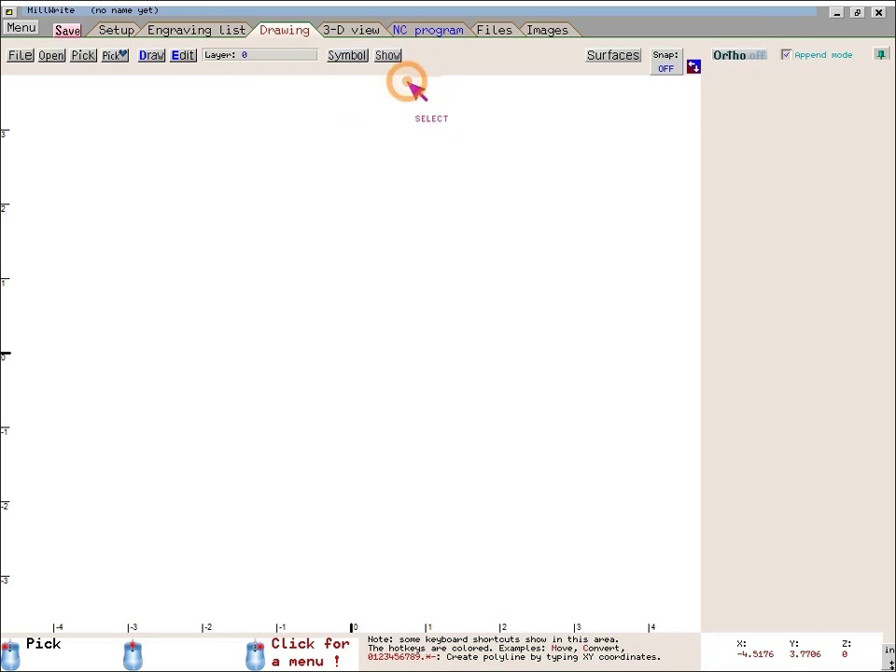
left_click(356, 59)
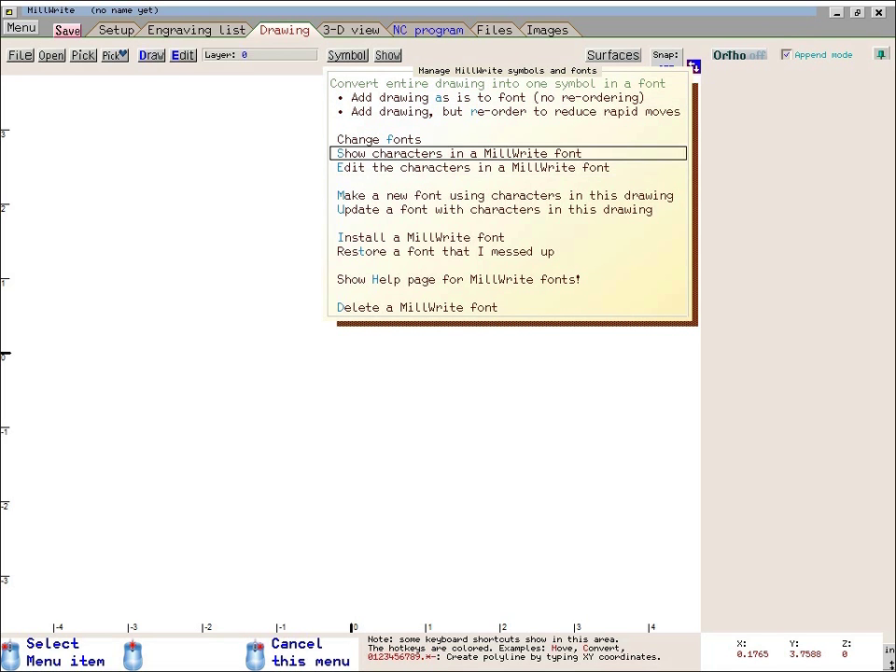
left_click(425, 158)
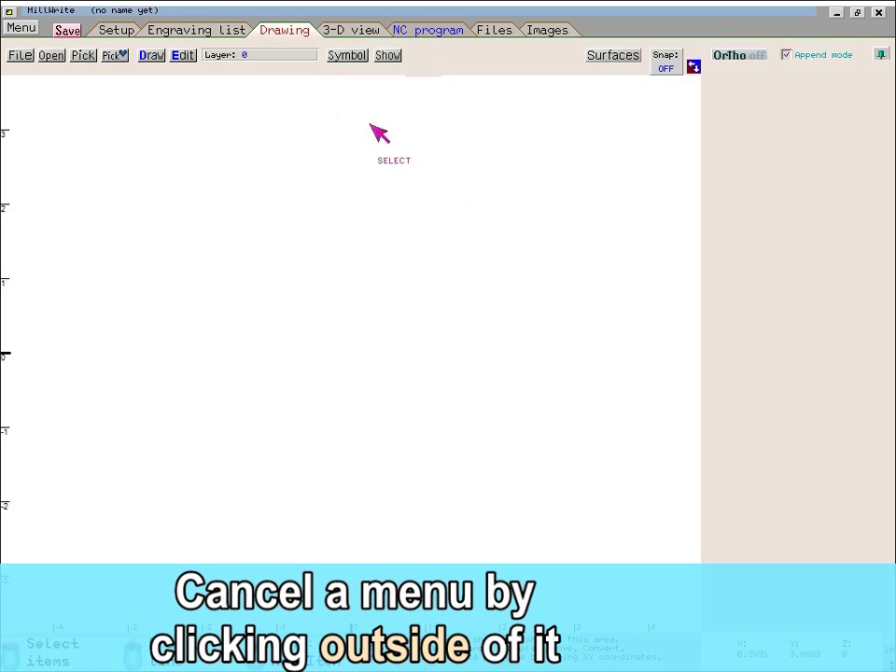
left_click(347, 55)
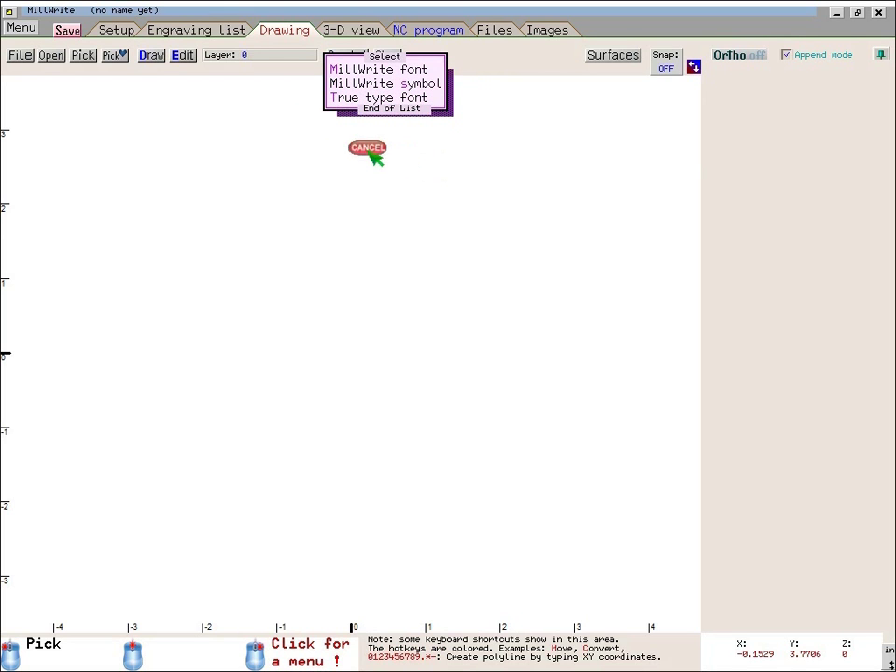
left_click(321, 152)
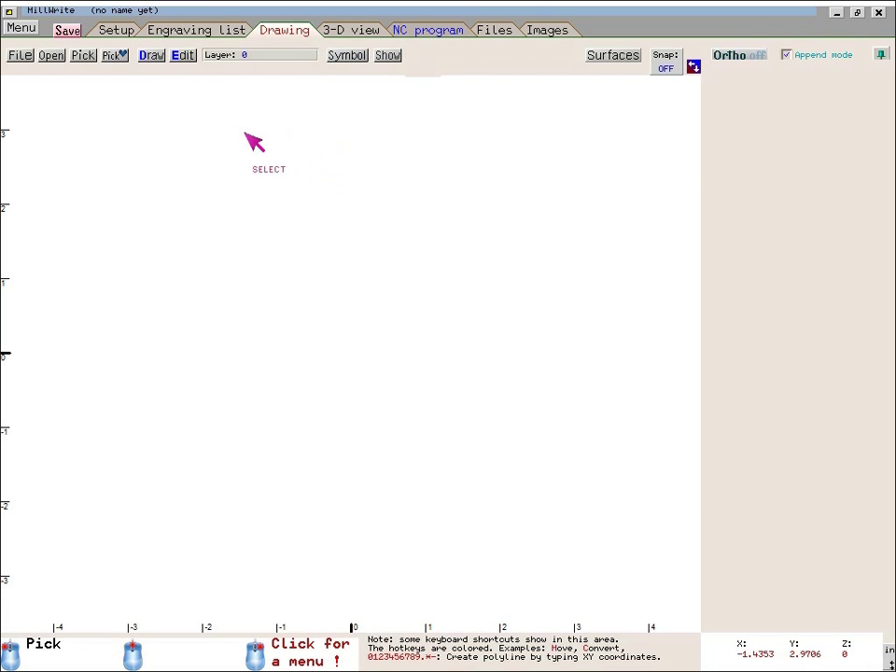
left_click(242, 58)
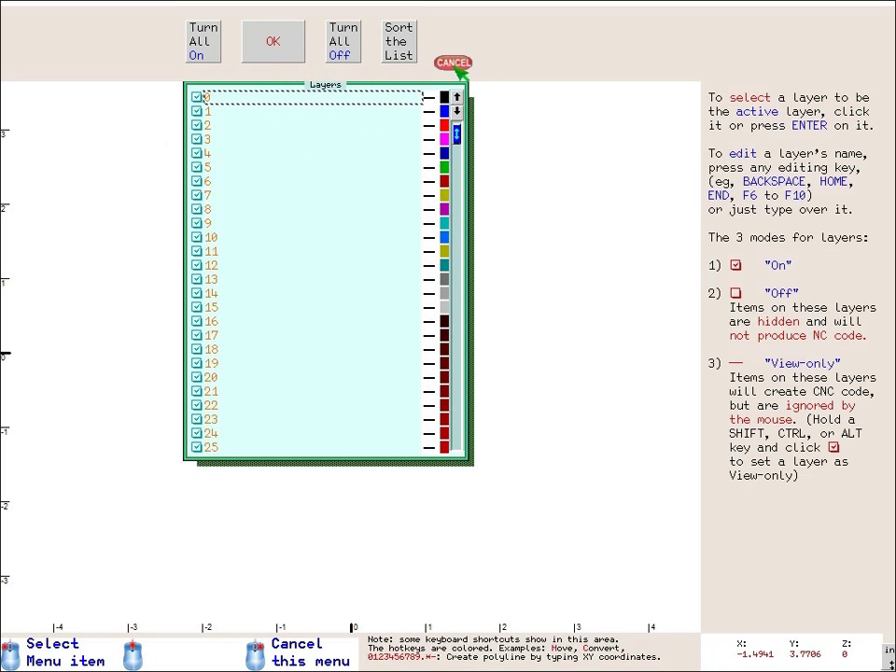
left_click(458, 61)
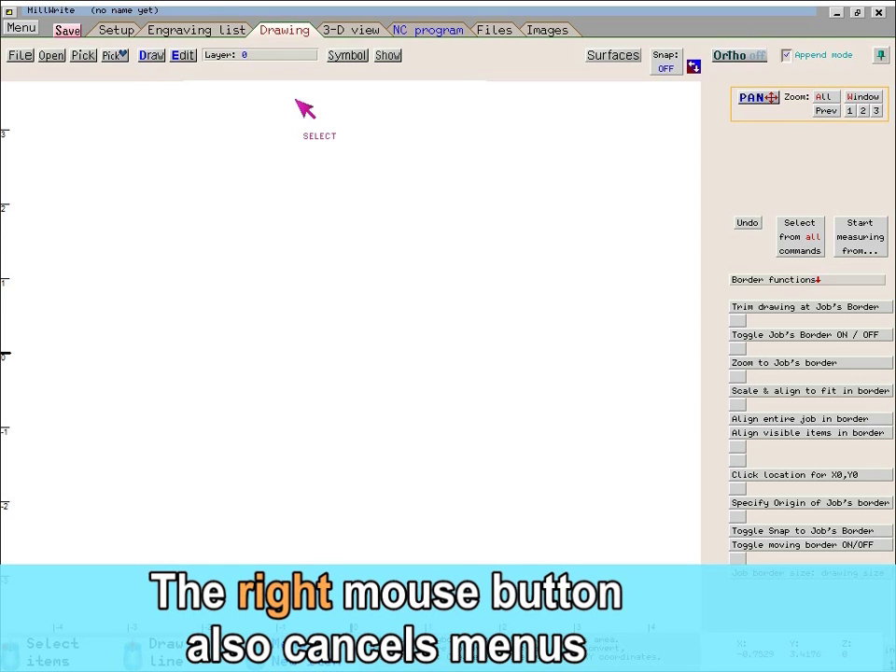
Step: Open the Layers dialog from the Layer field, showing layers 0 to 25 all on
right_click(253, 58)
right_click(254, 58)
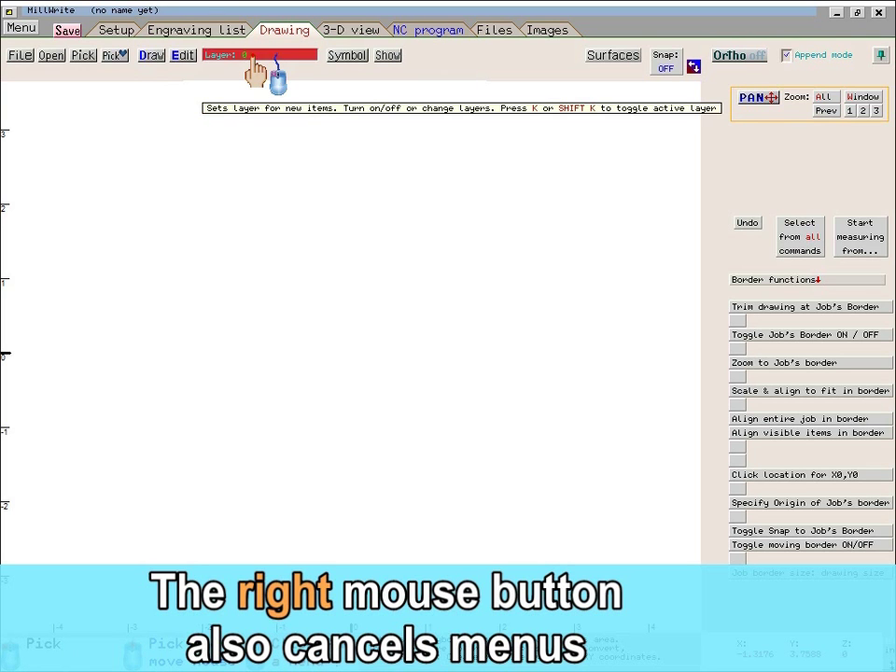
right_click(254, 58)
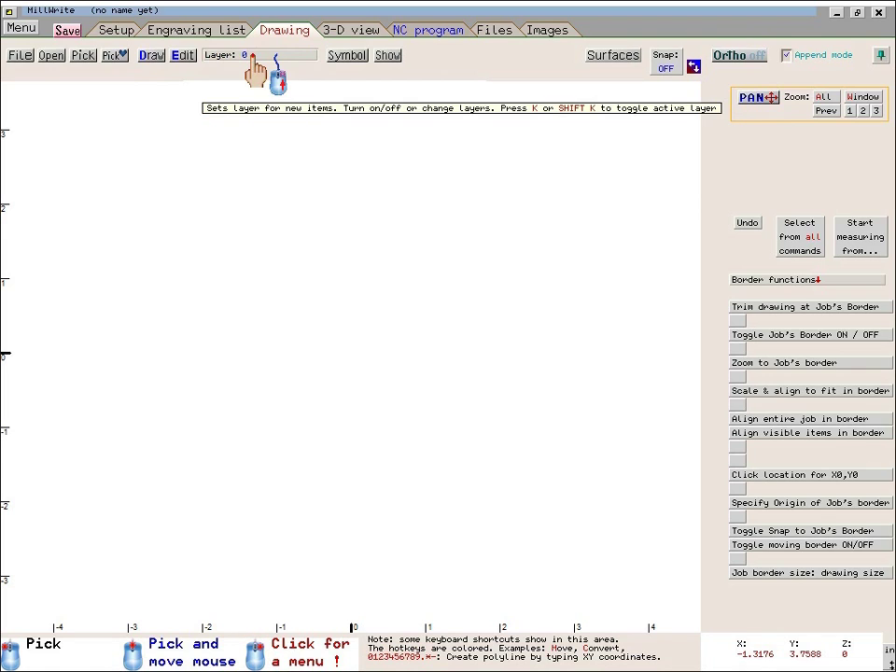
left_click(254, 58)
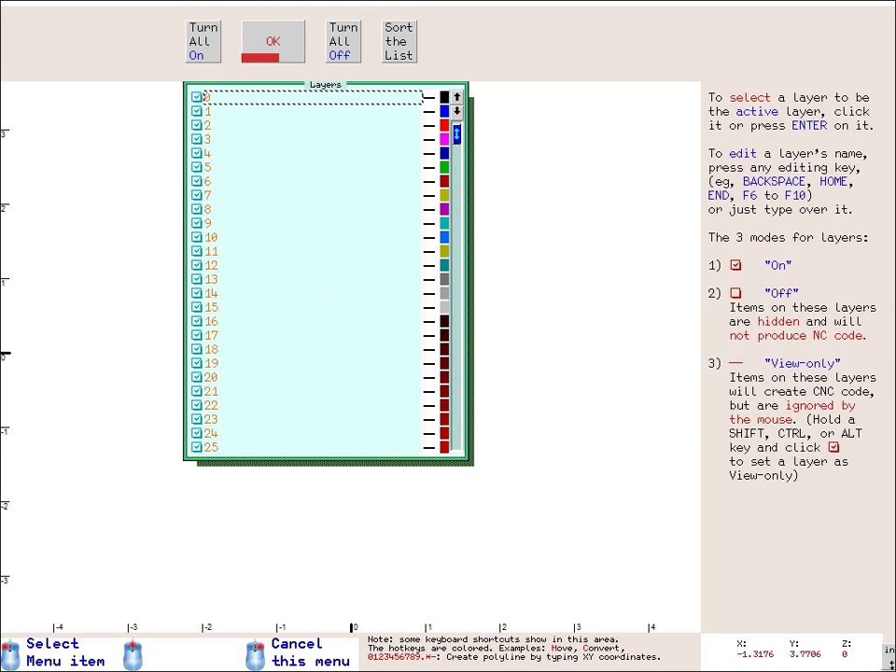
Step: Pick layer 5, then cancel the Layers dialog so layer 0 stays current
left_click(309, 169)
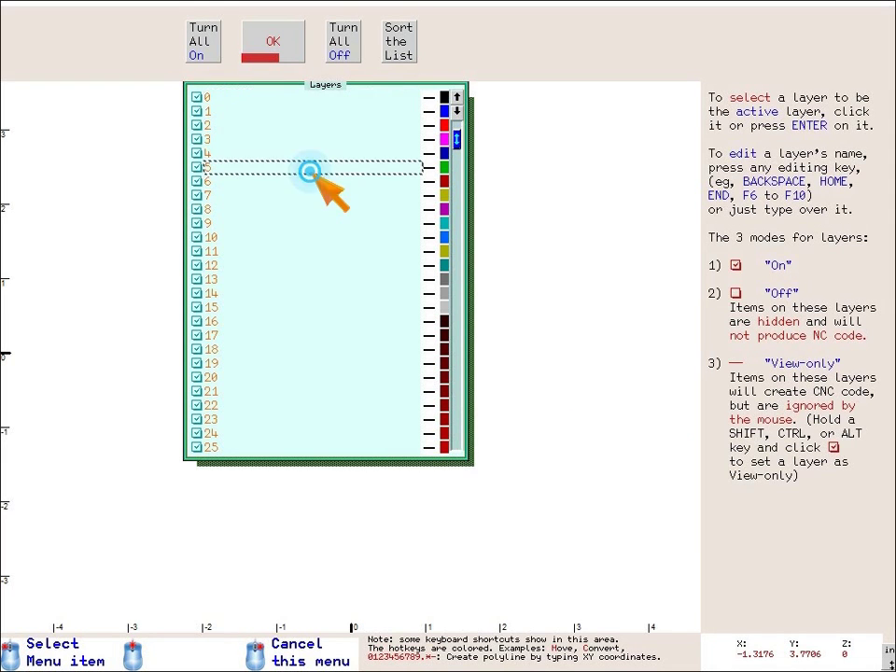
right_click(301, 228)
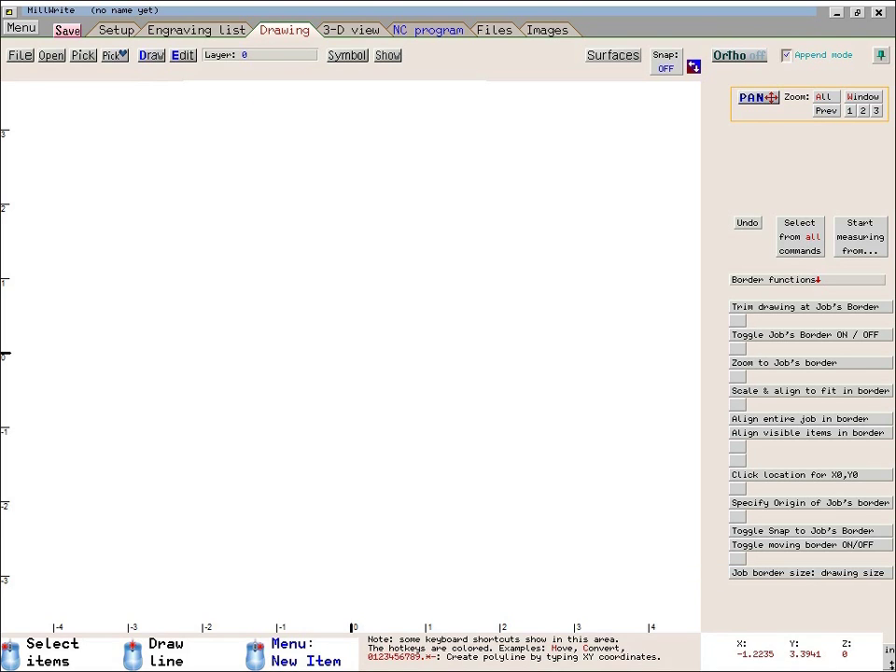
Step: Open 'Sample, EOD navy logo.job' from the recently opened jobs list
left_click(51, 55)
left_click(103, 83)
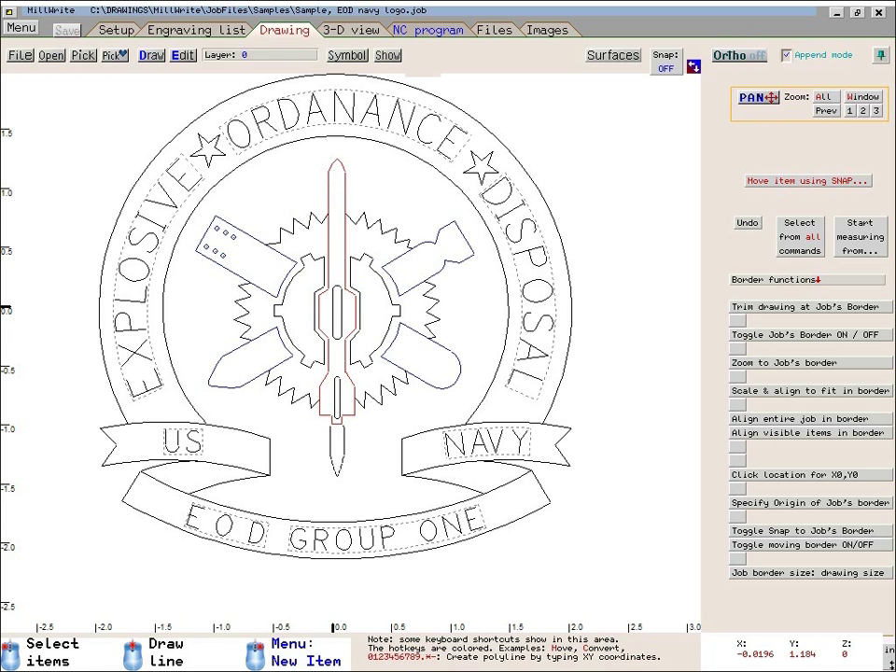
Step: Select the blue closed polyline and zoom in to view its Item properties: layer 1, 14 links
left_click(336, 174)
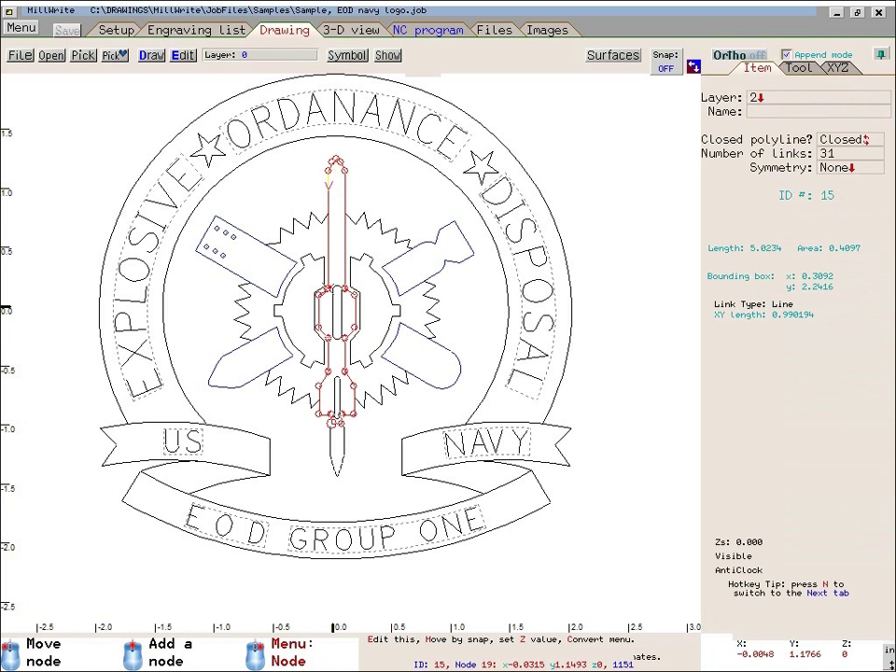
key("Escape")
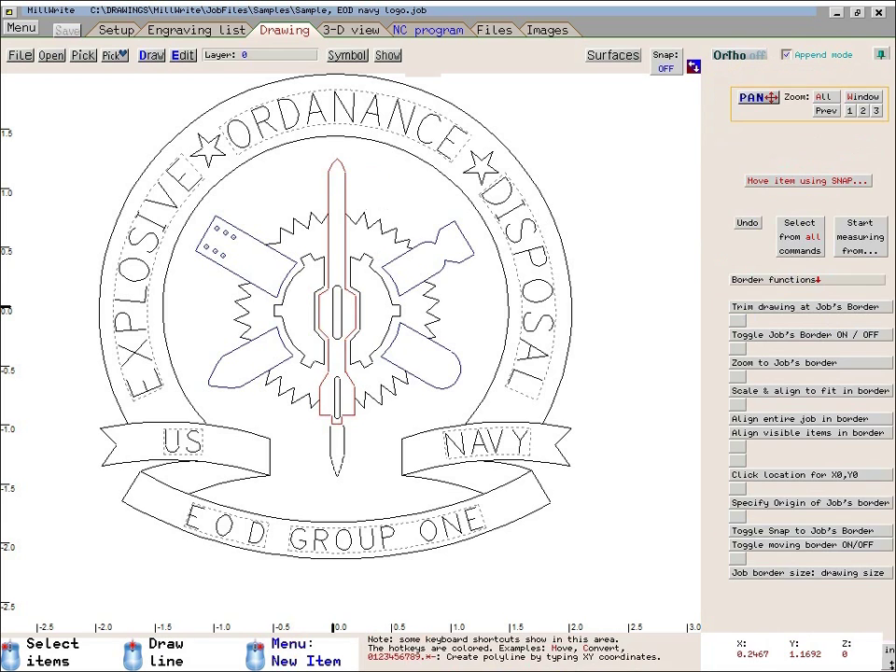
mouse_move(345, 167)
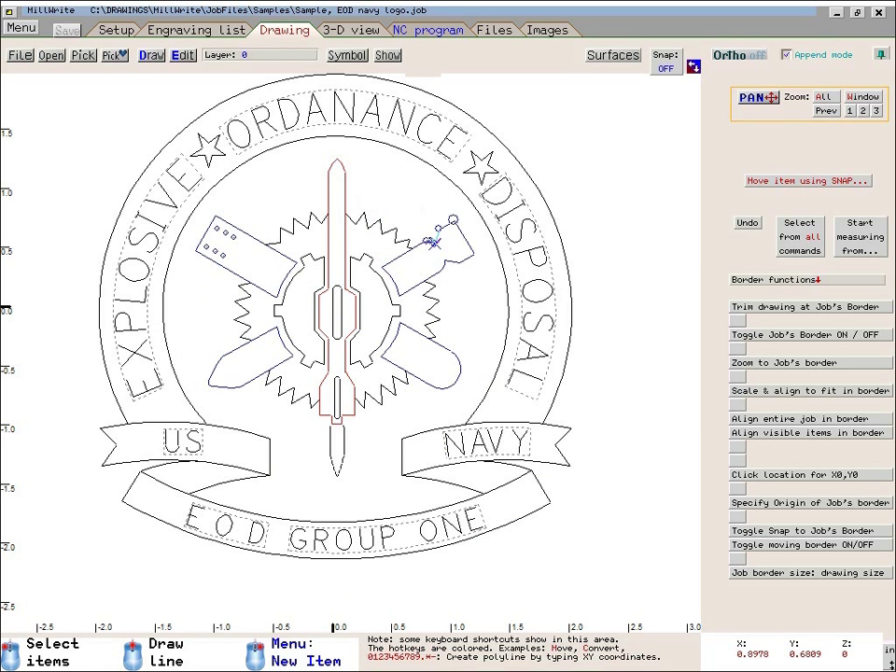
left_click(443, 230)
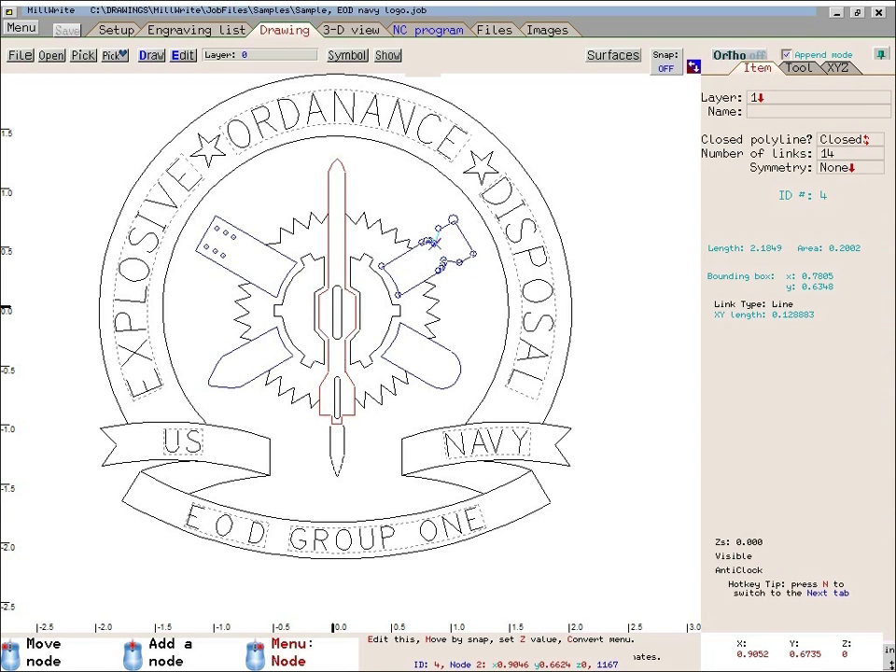
scroll(436, 226, "up", 1)
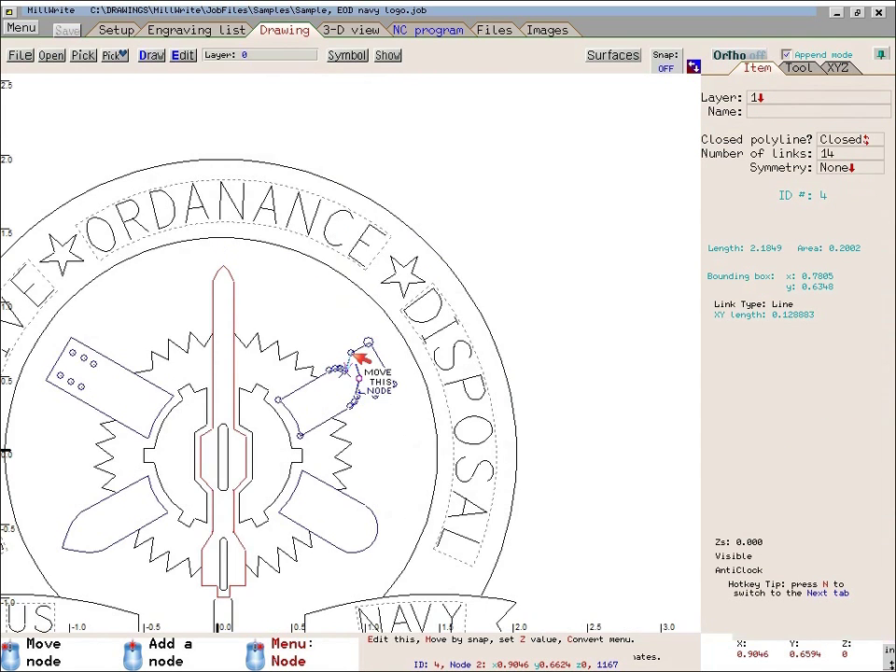
scroll(343, 371, "up", 3)
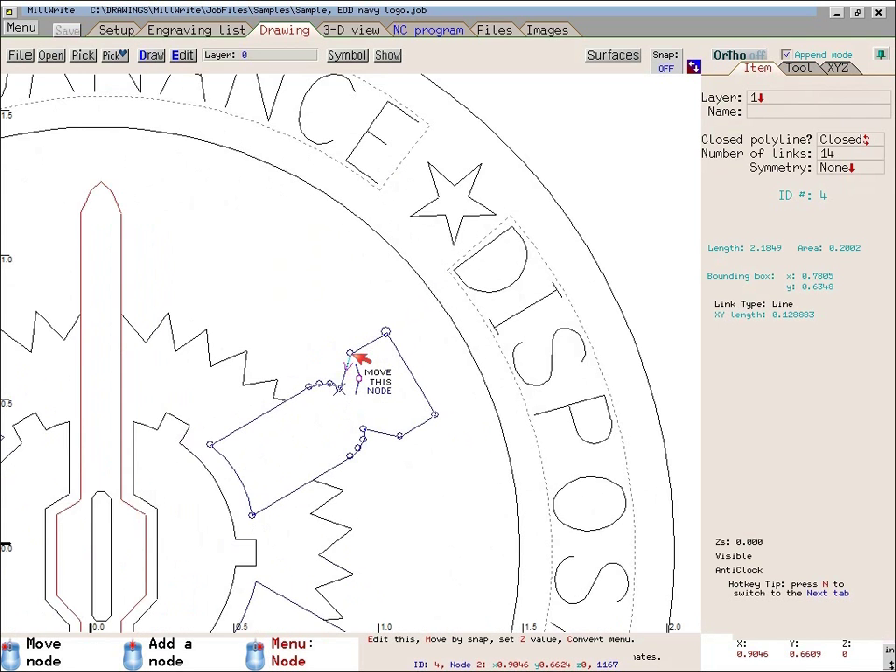
scroll(348, 359, "up", 1)
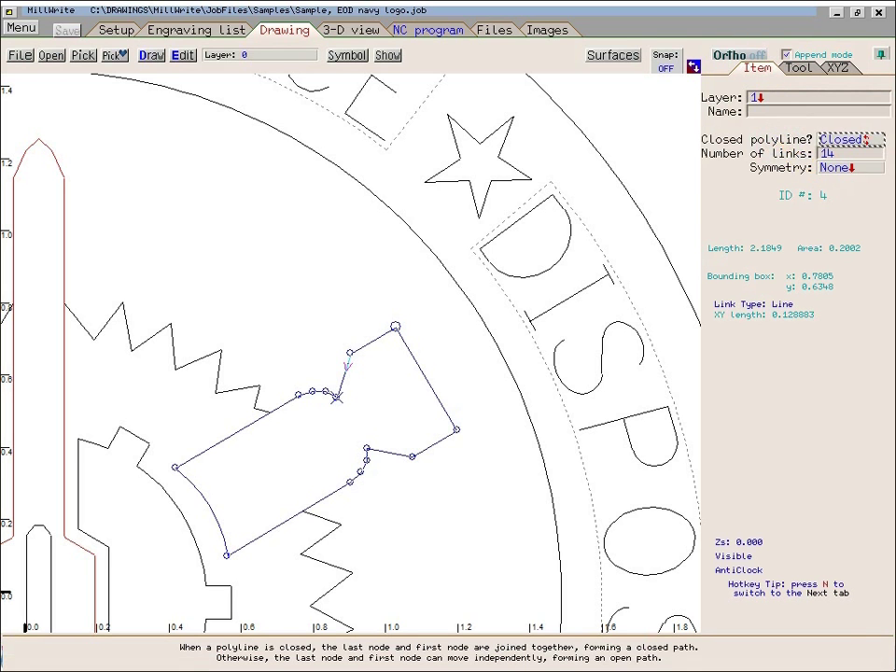
left_click(800, 69)
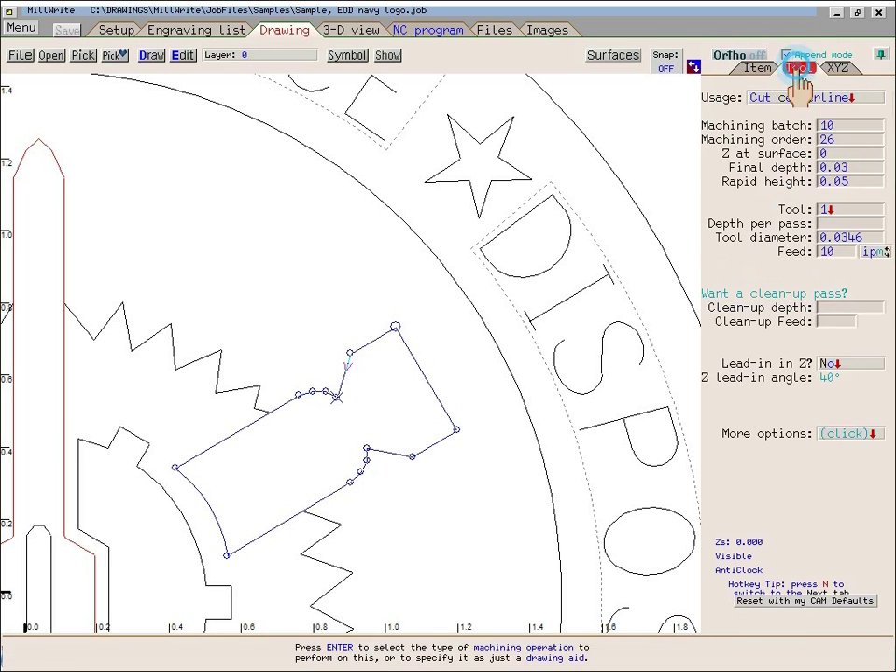
left_click(835, 70)
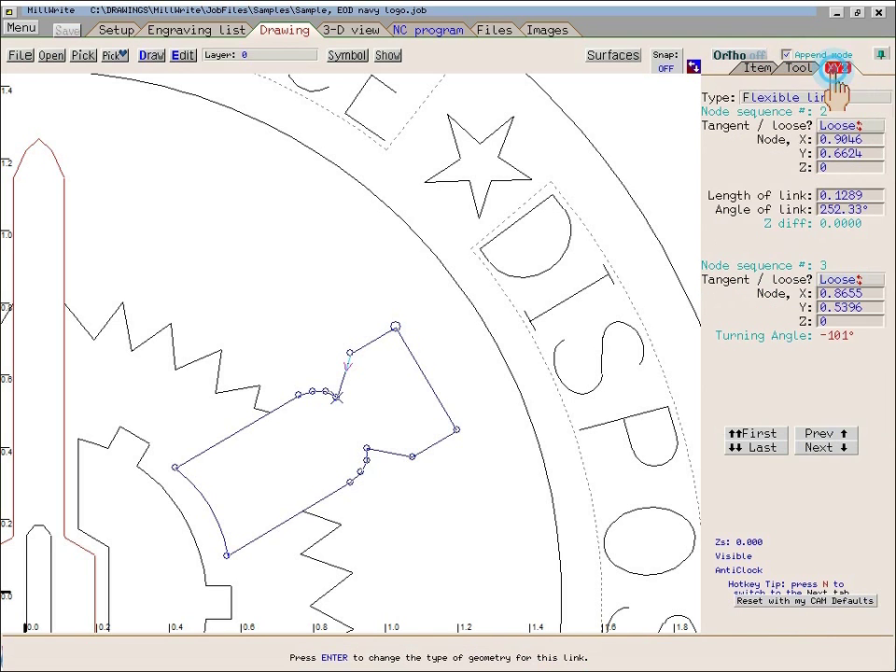
left_click(758, 71)
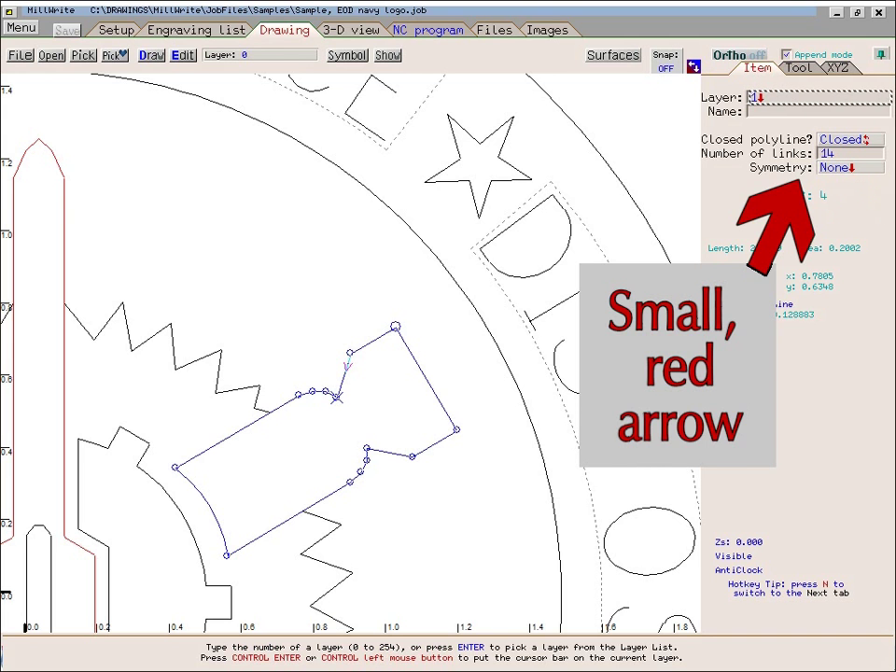
left_click(844, 167)
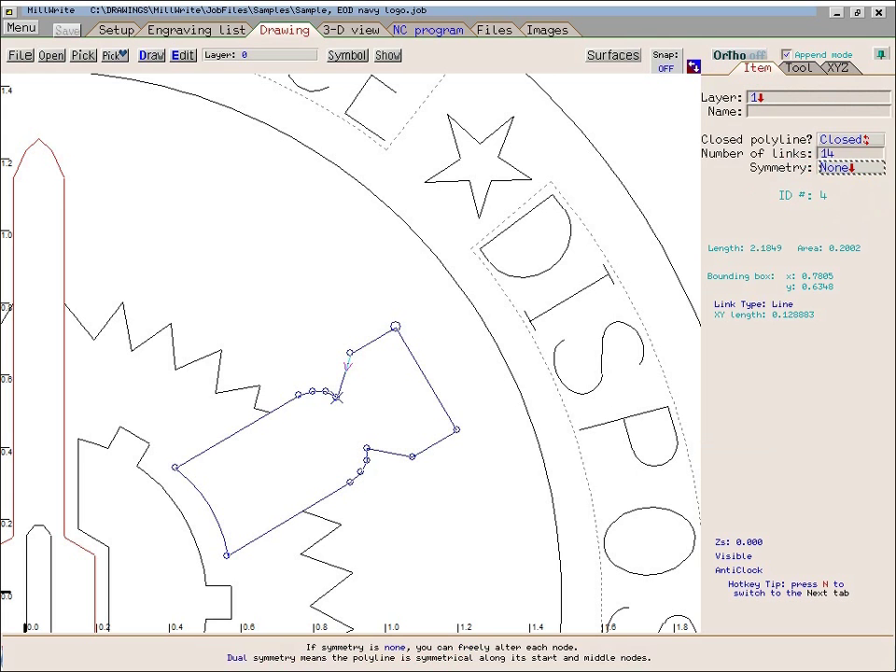
left_click(851, 168)
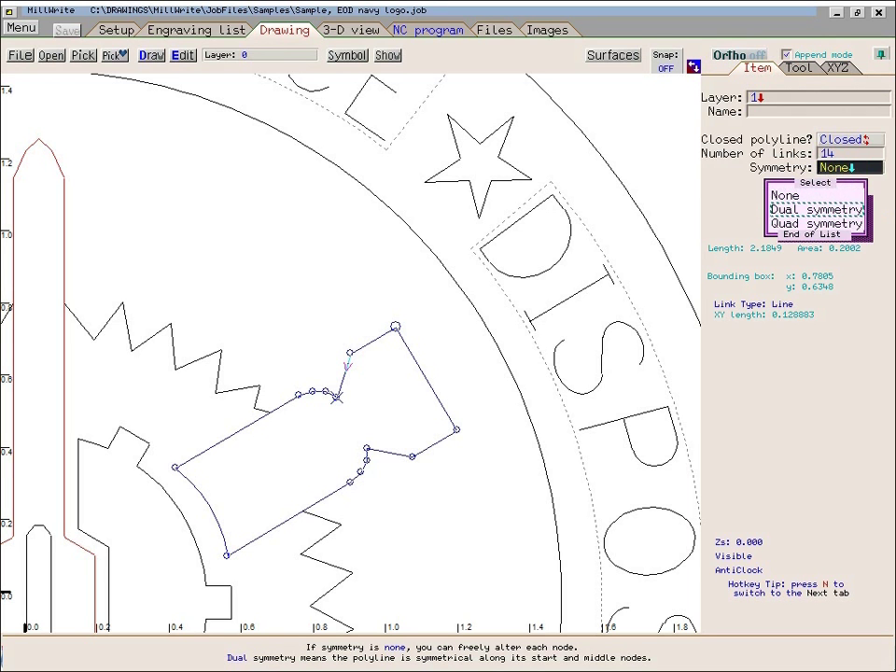
left_click(853, 196)
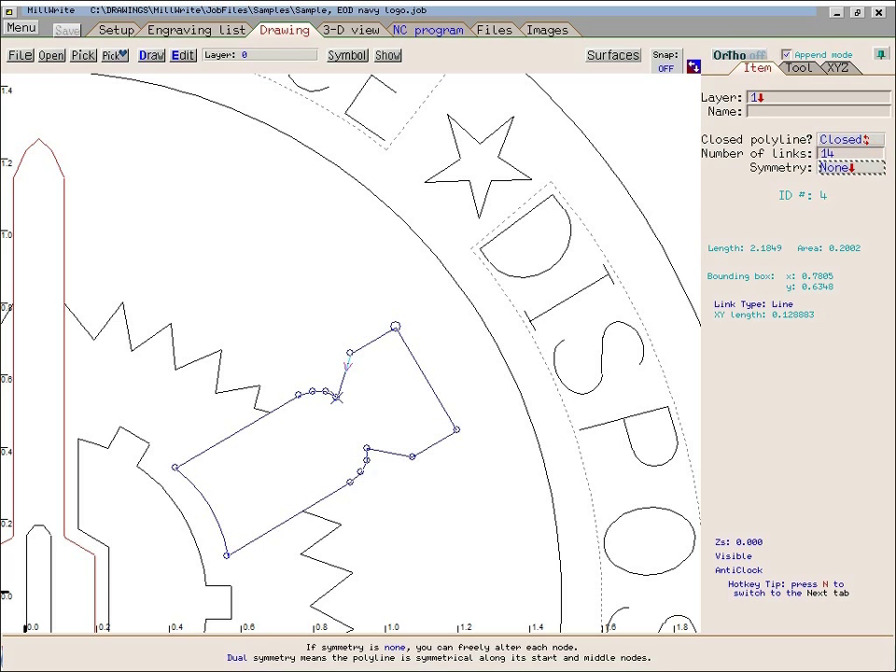
left_click(843, 139)
left_click(867, 140)
left_click(875, 140)
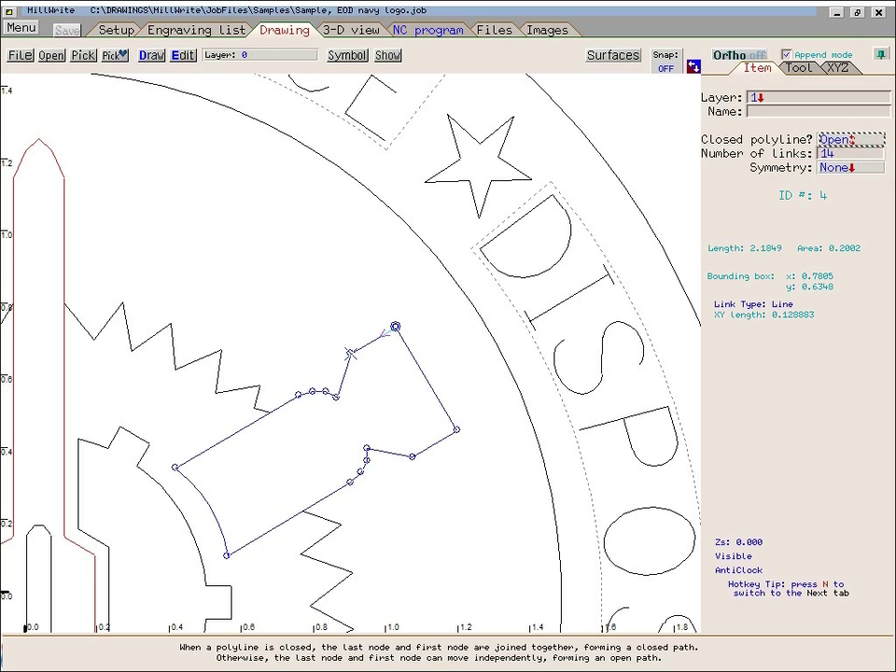
left_click(875, 140)
left_click(871, 140)
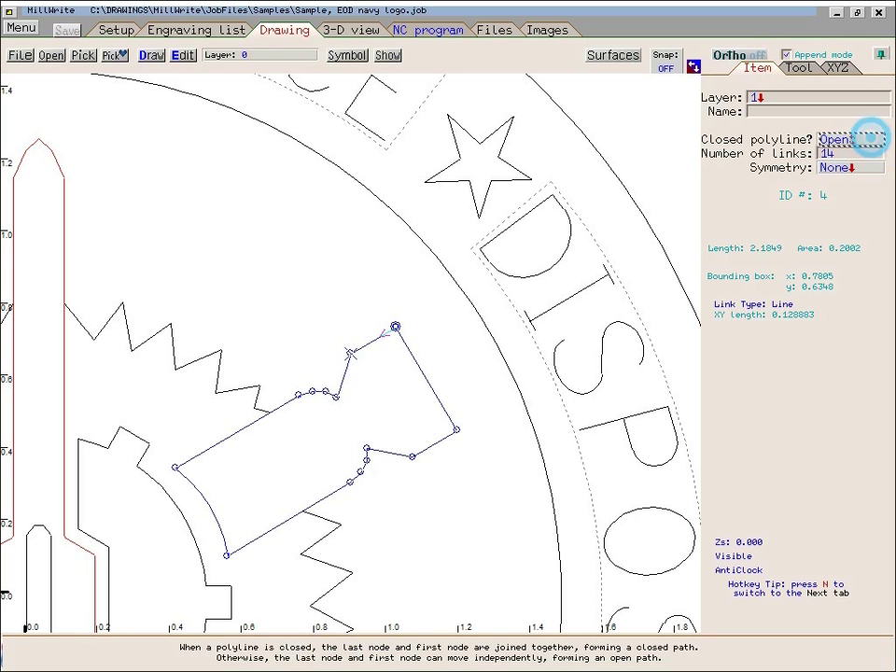
left_click(875, 140)
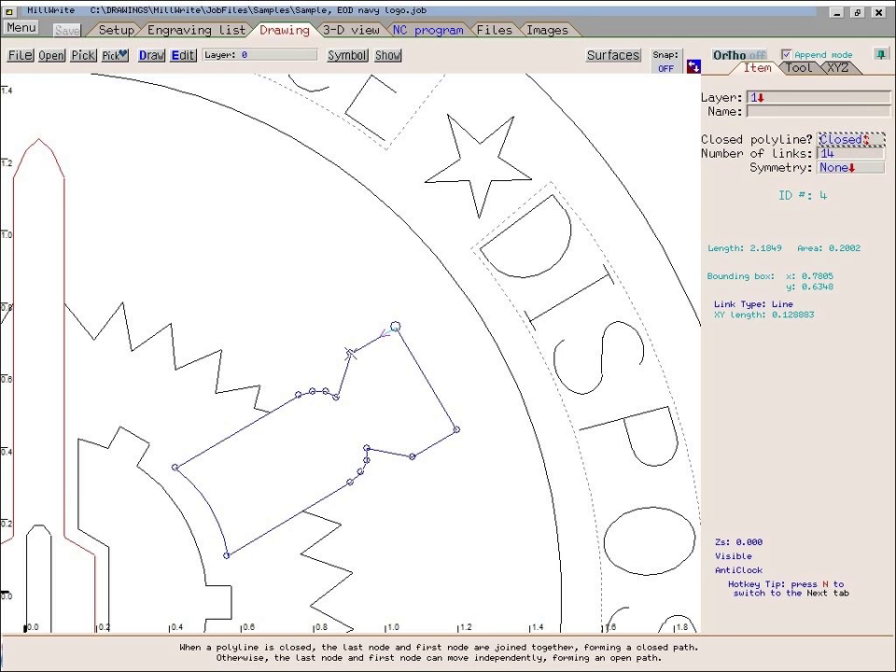
Step: Stop editing the polyline and bring up the mouse-function grid
right_click(457, 355)
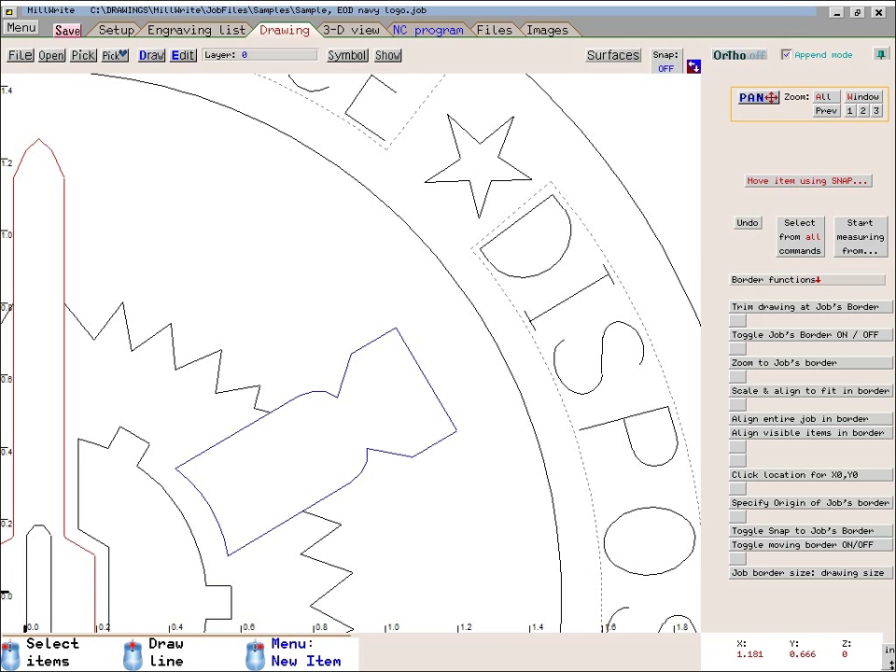
right_click(453, 359)
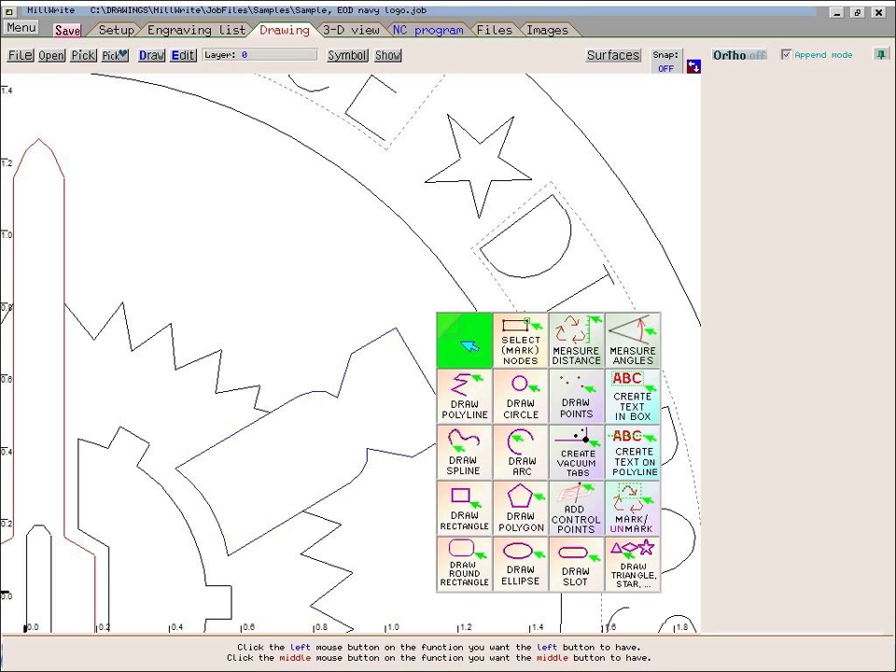
Step: Choose Slide Node from the Edit functions page and pick the blue polyline
left_click(457, 338)
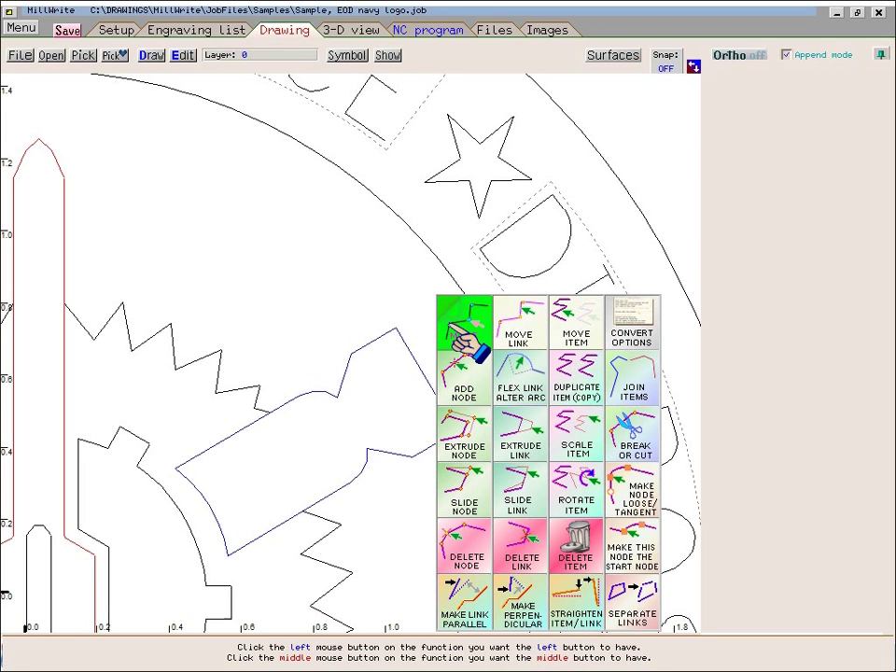
left_click(459, 480)
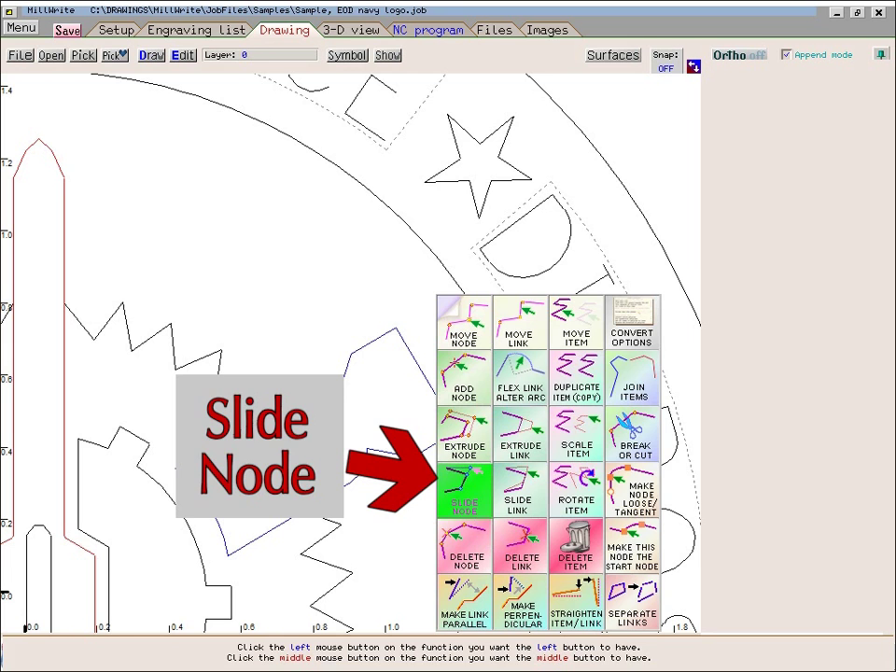
left_click(444, 320)
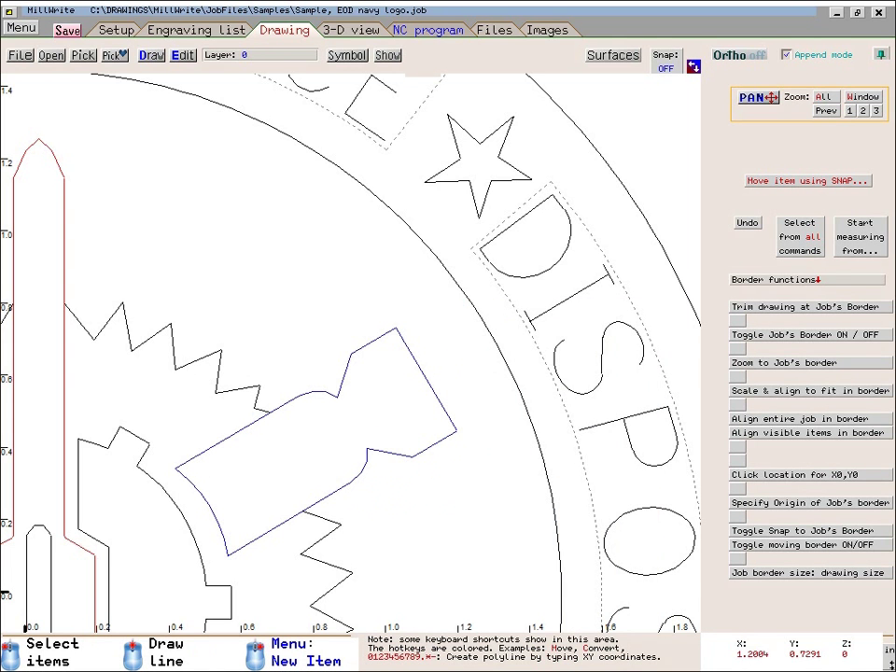
left_click(457, 435)
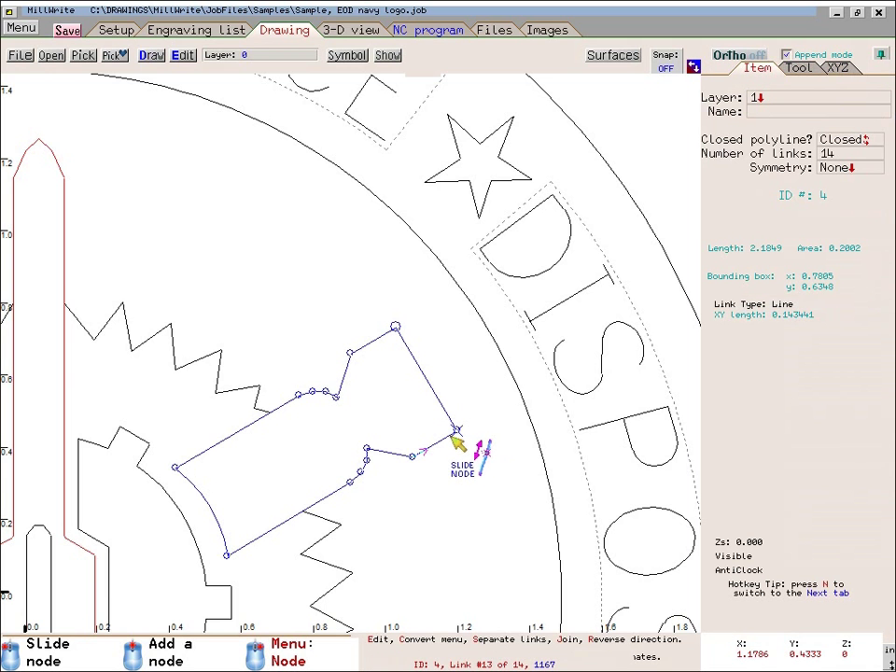
Step: Slide the blue polyline's right corner node up and inward, reducing its area from 0.2002 to 0.19
scroll(456, 440, "up", 2)
scroll(359, 364, "up", 2)
left_click(354, 369)
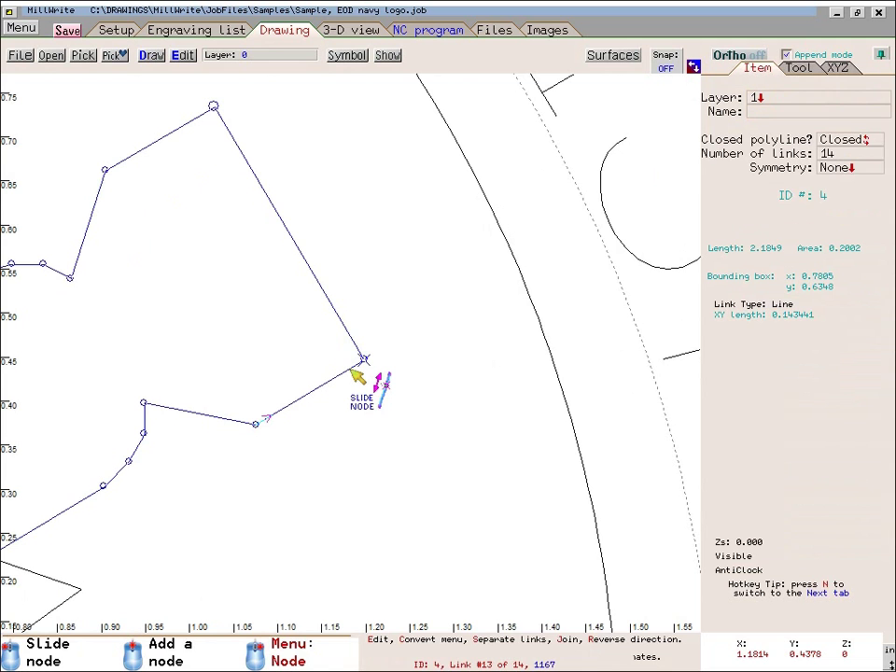
left_click(356, 394)
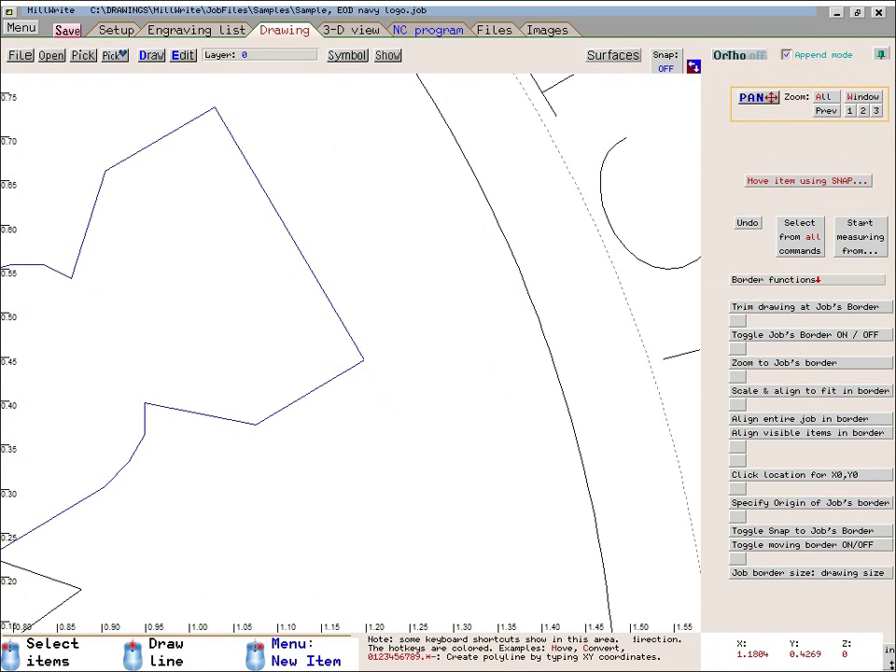
left_click(351, 371)
left_click_drag(356, 373, 375, 357)
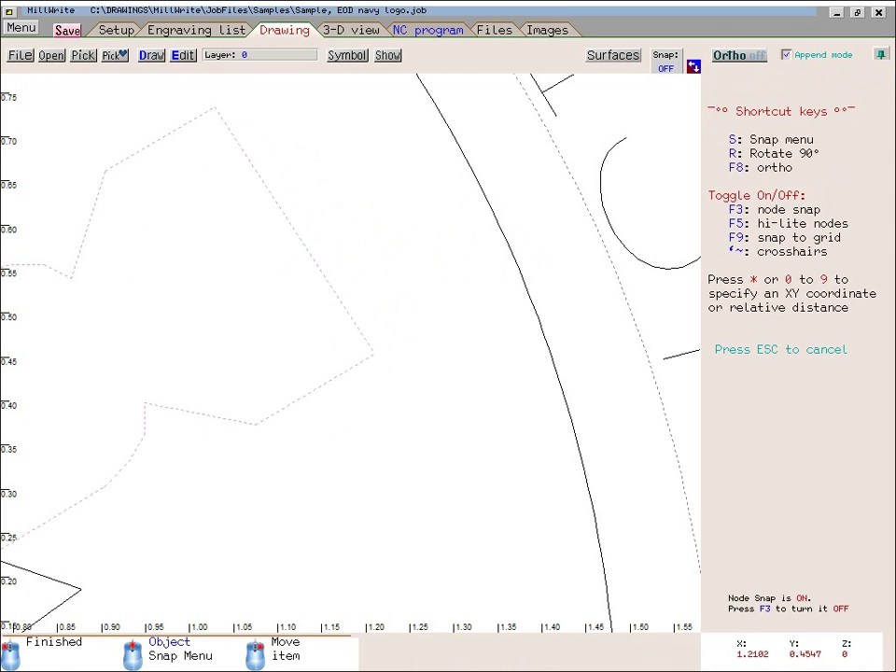
left_click(318, 386)
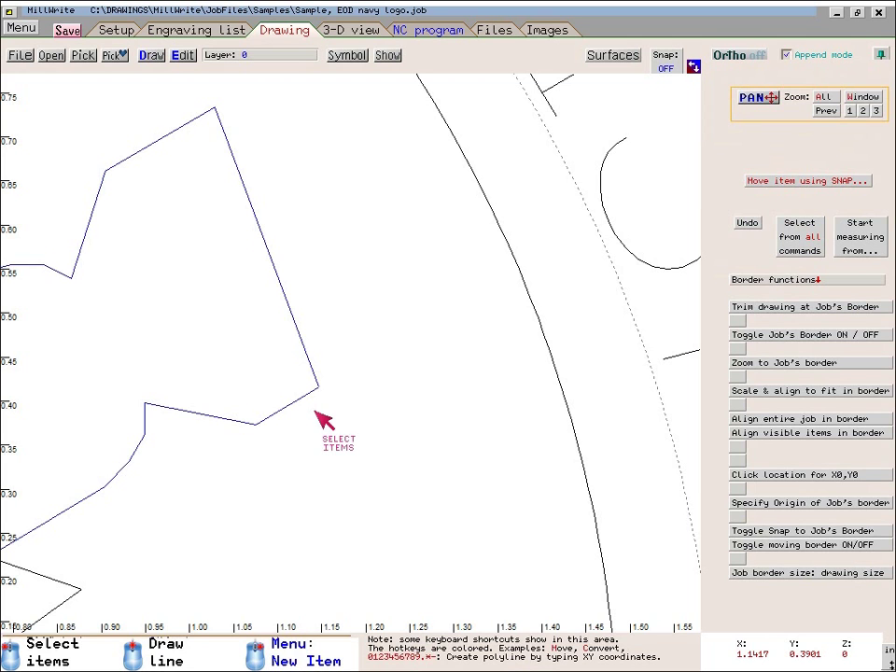
left_click(310, 364)
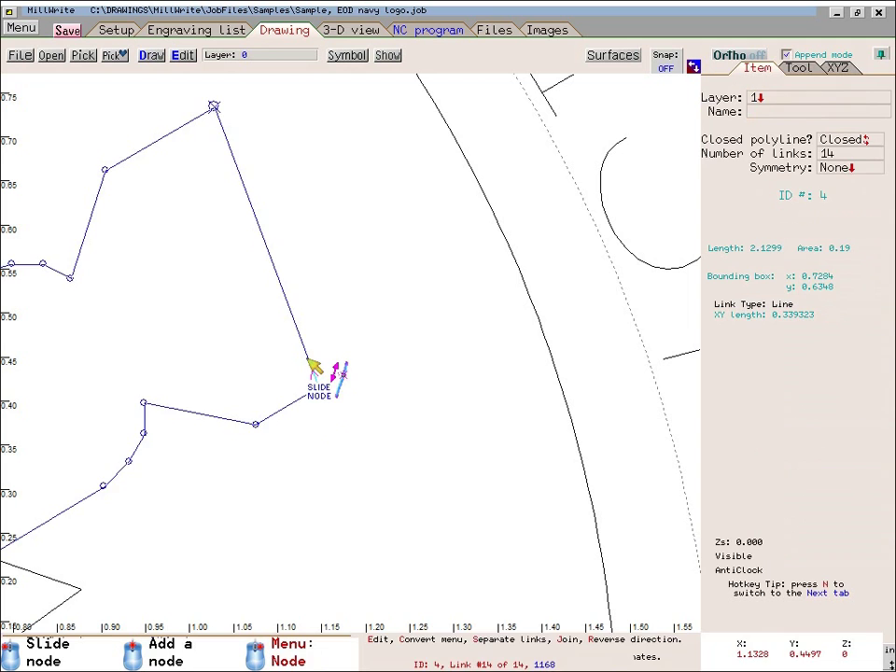
left_click(311, 364)
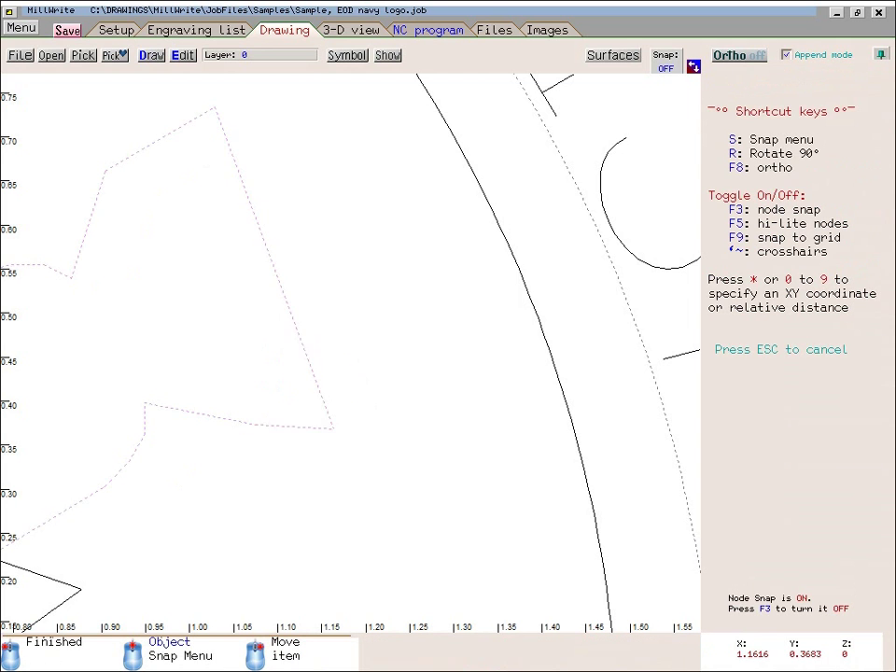
left_click(290, 290)
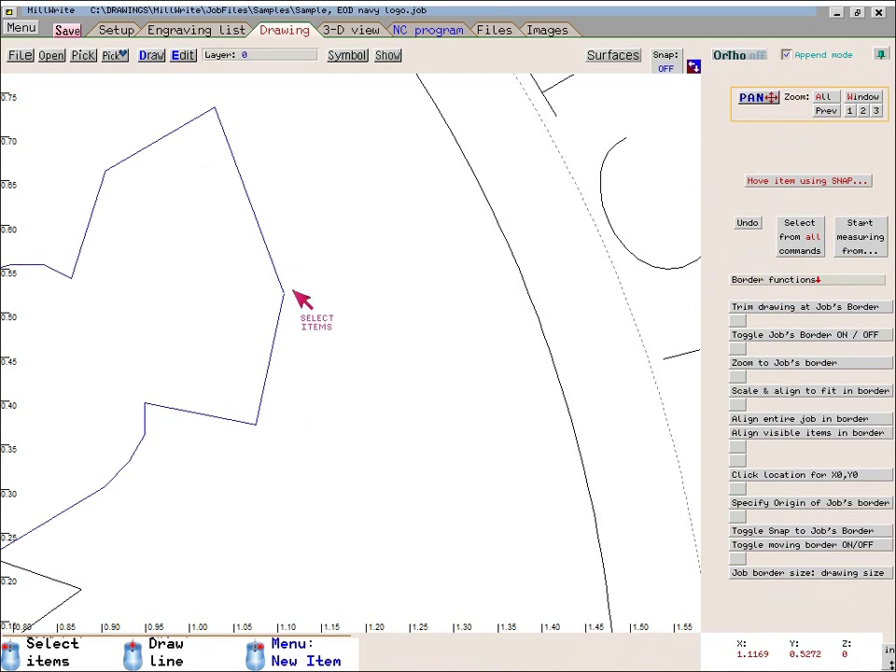
right_click(317, 261)
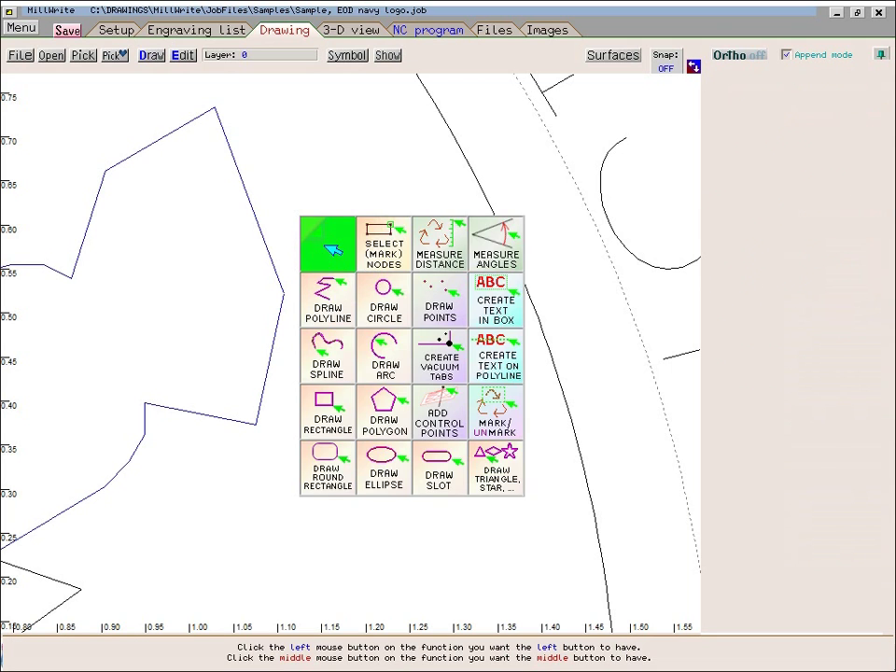
Step: Use Delete Item to remove the blue polyline and the zigzag gear-outline pieces beside it
left_click(328, 244)
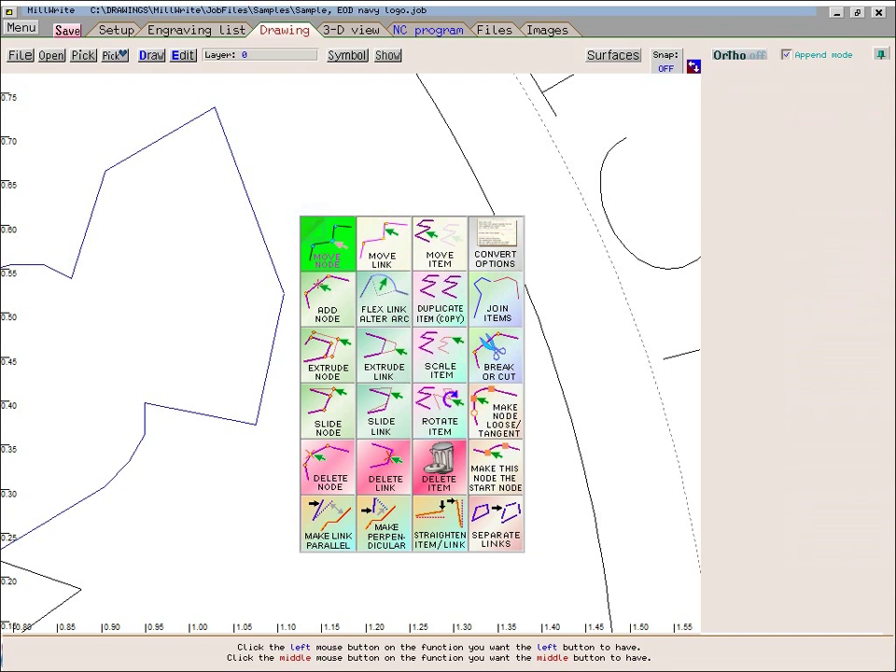
left_click(455, 478)
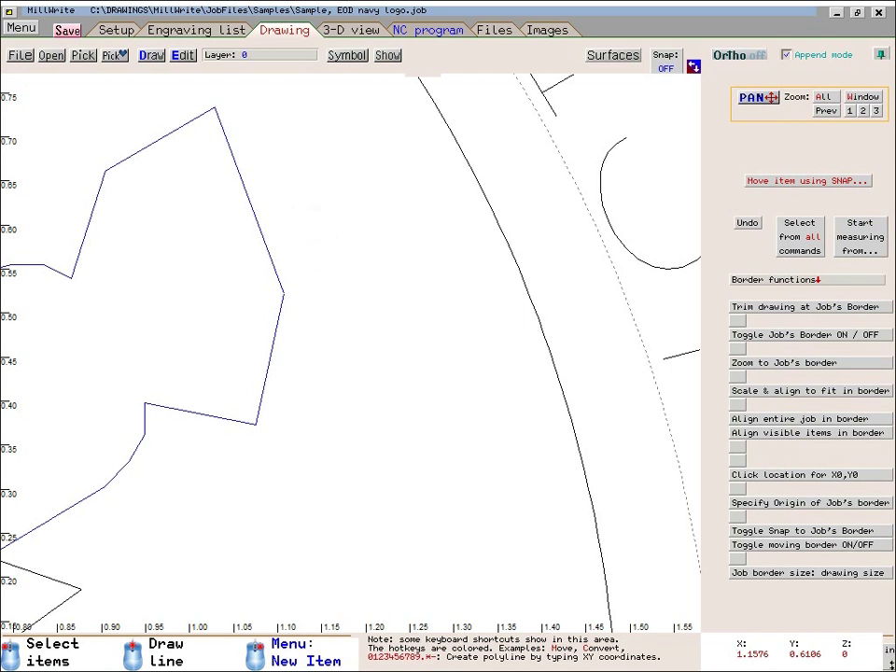
scroll(359, 362, "down", 4)
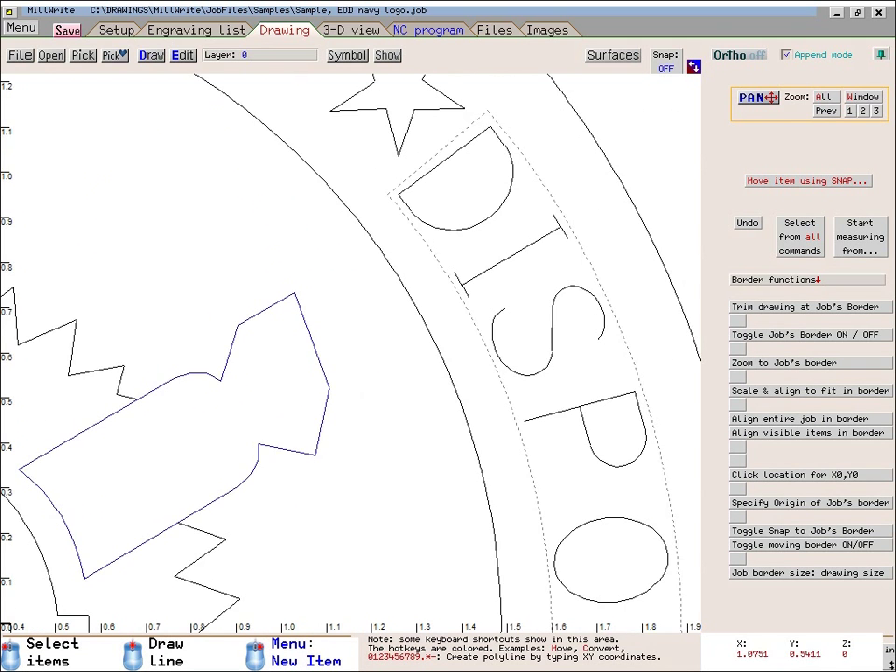
left_click(359, 425)
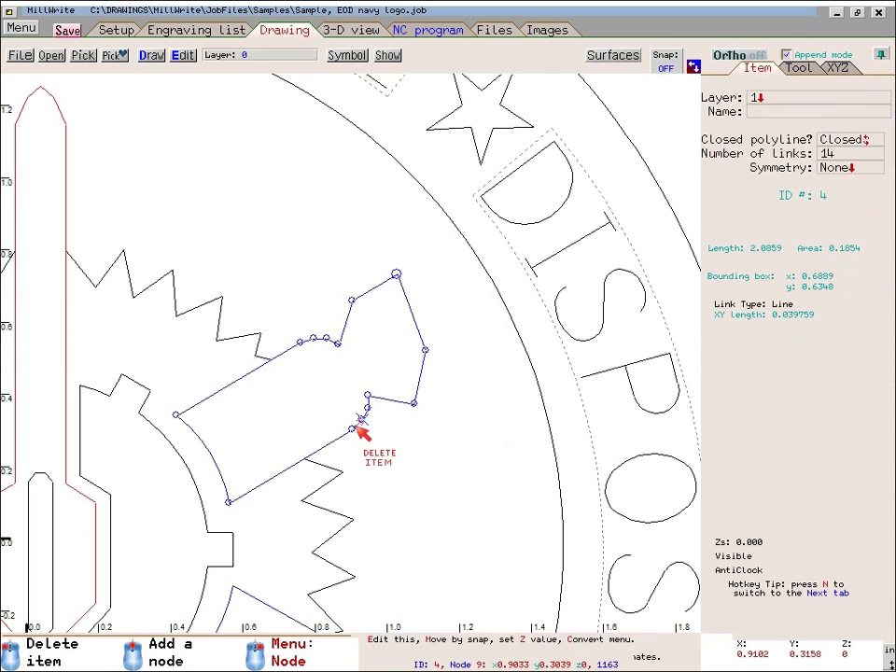
left_click(357, 425)
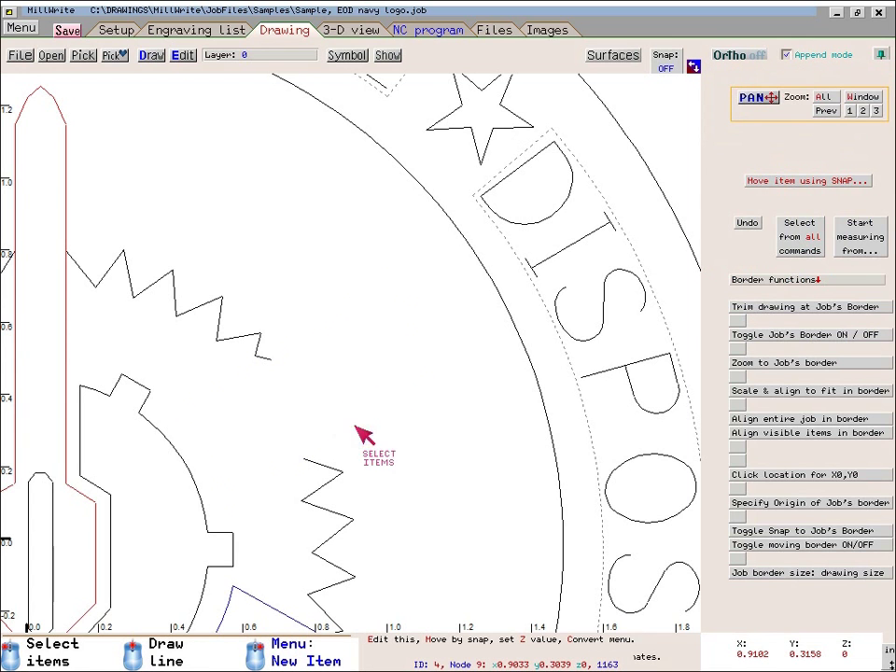
left_click(266, 359)
left_click(264, 359)
left_click(312, 462)
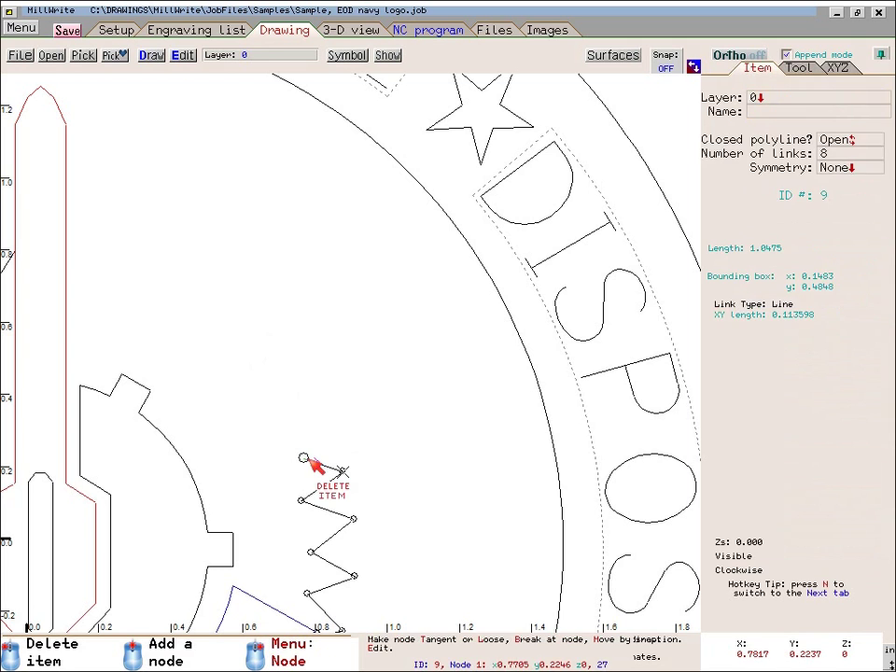
left_click(313, 461)
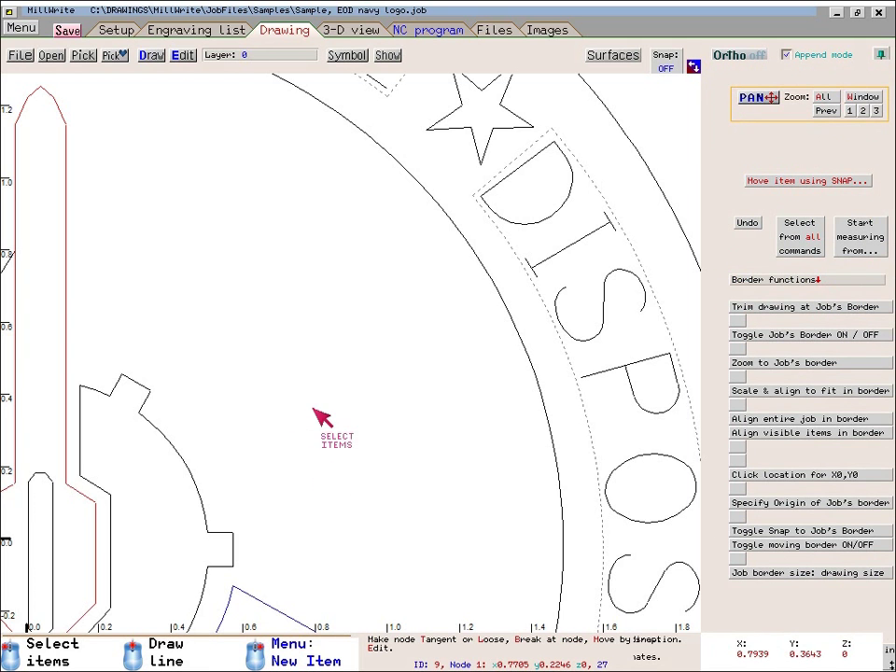
right_click(316, 340)
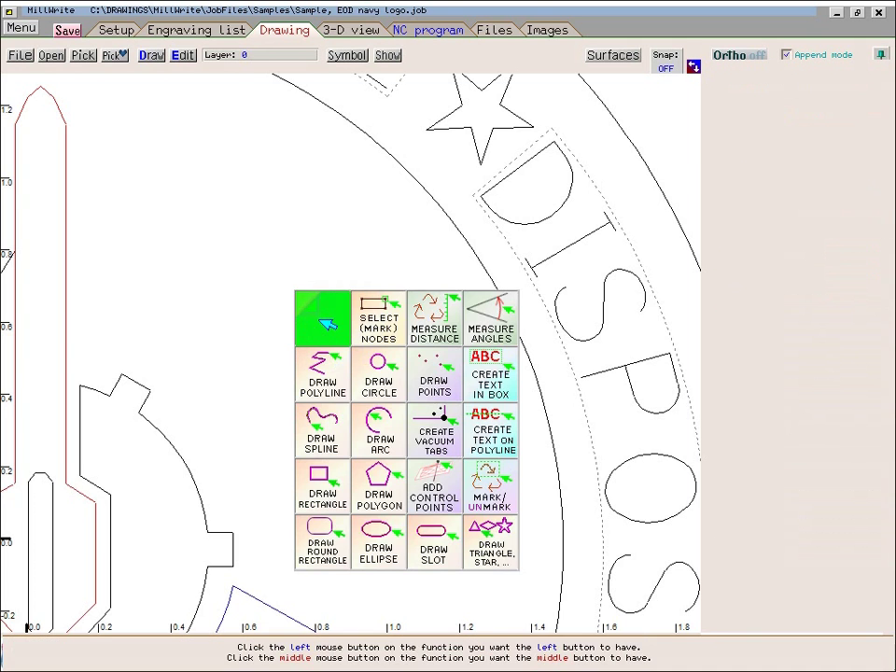
right_click(310, 311)
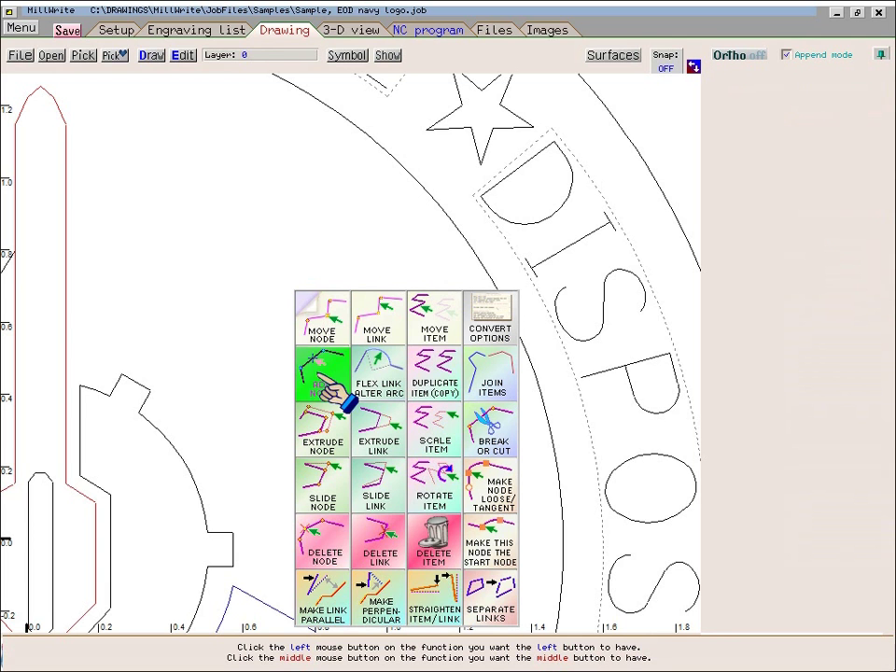
right_click(311, 330)
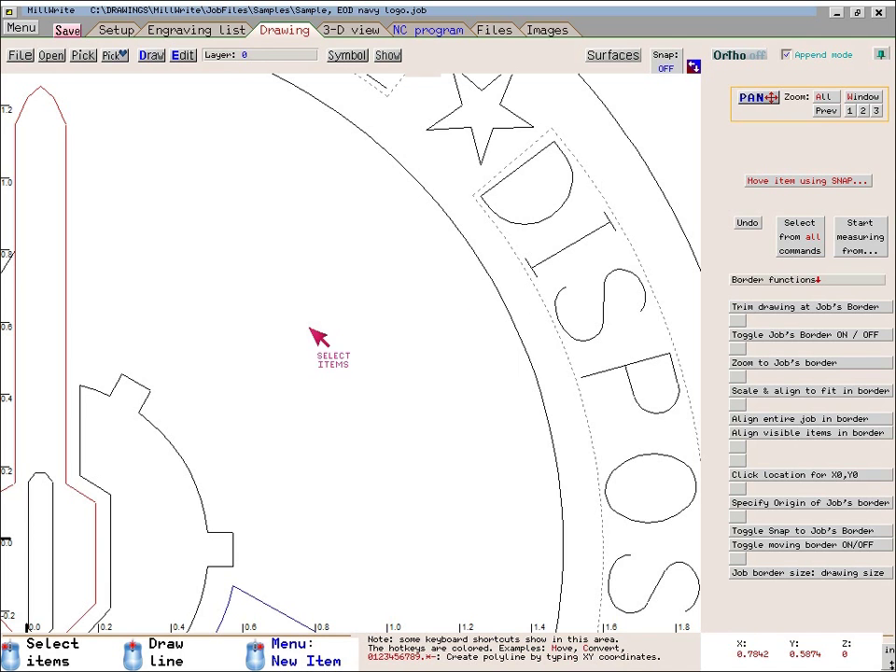
left_click(154, 392)
mouse_move(161, 396)
left_mouse_down()
mouse_move(146, 397)
mouse_move(180, 375)
mouse_move(179, 386)
left_mouse_up()
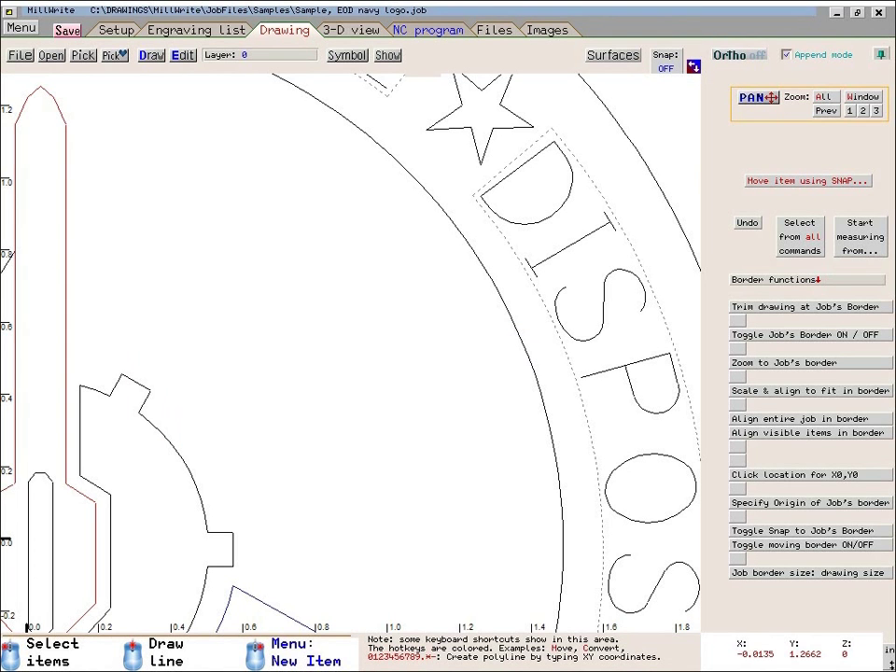
left_click(20, 56)
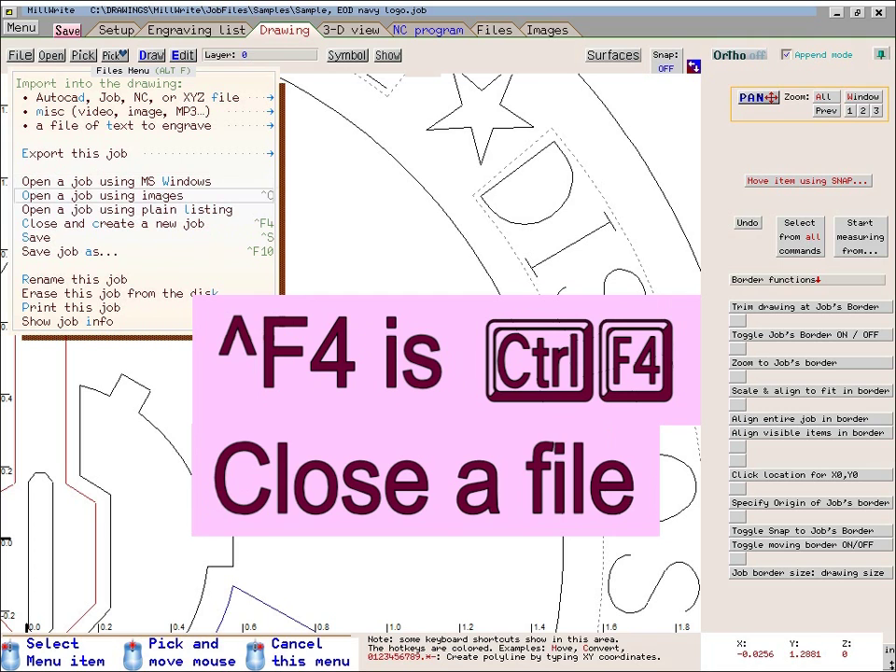
right_click(333, 279)
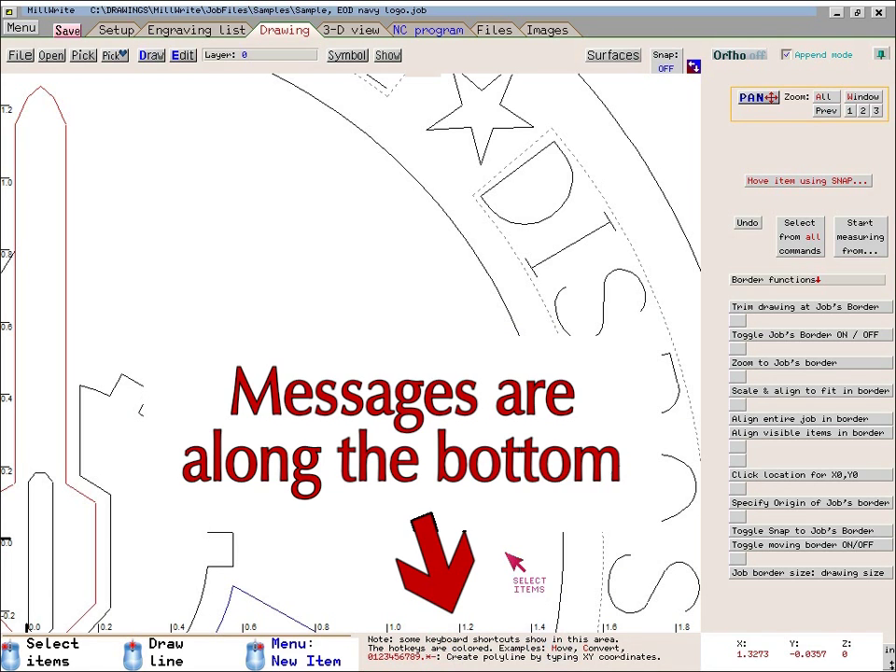
left_click(396, 477)
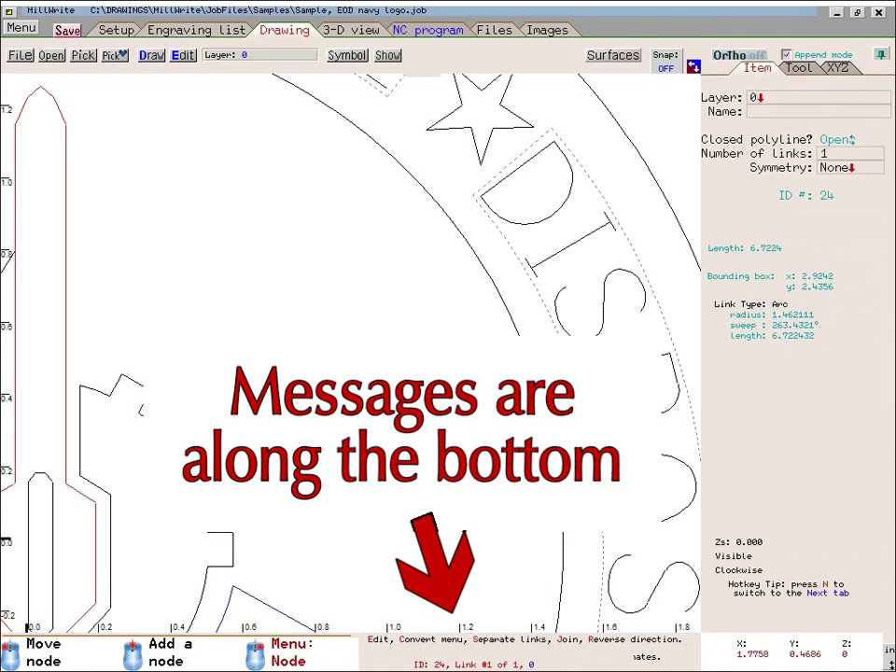
left_click(767, 160)
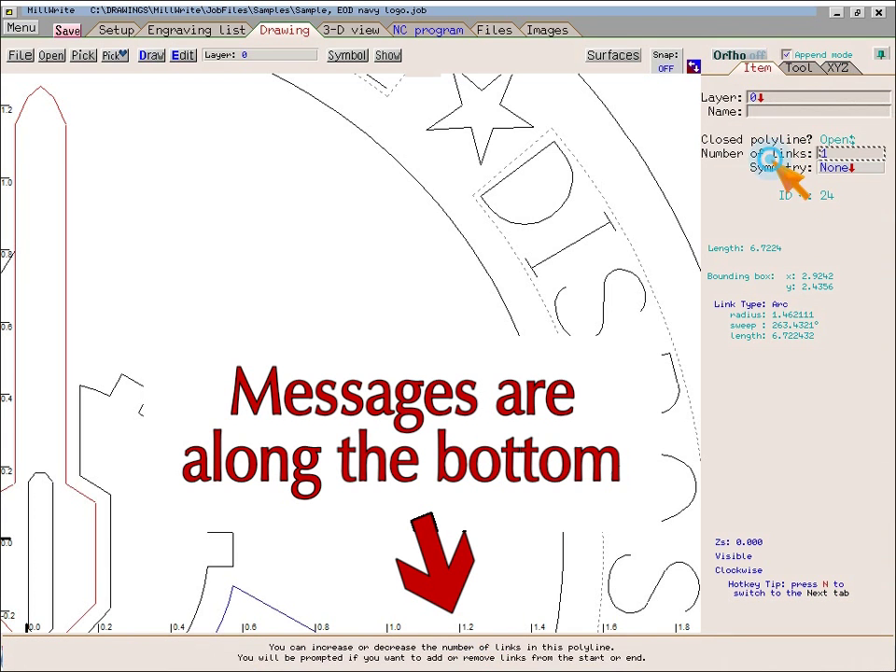
left_click(798, 69)
left_click(760, 167)
left_click(758, 223)
left_click(793, 251)
left_click(764, 182)
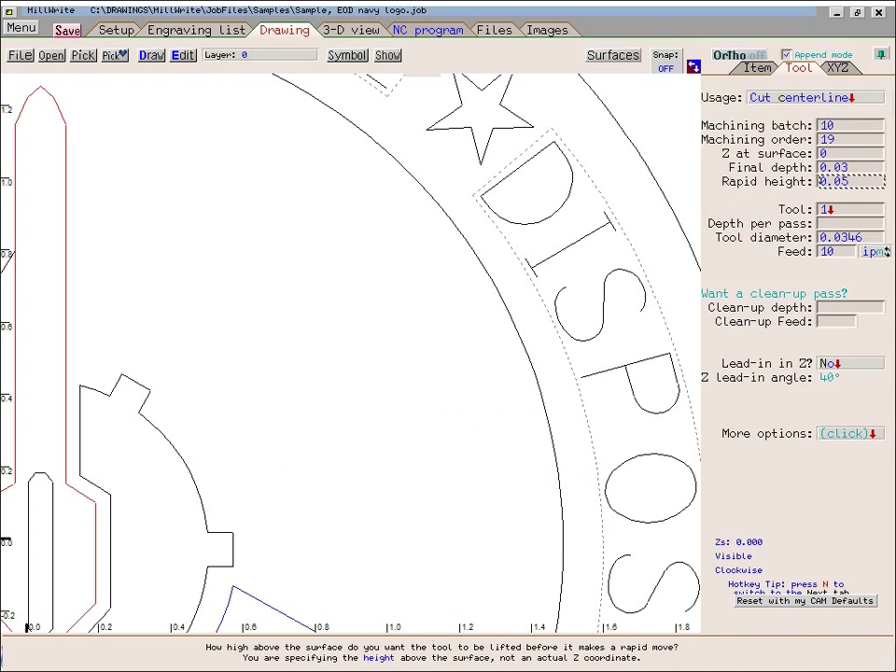
right_click(342, 422)
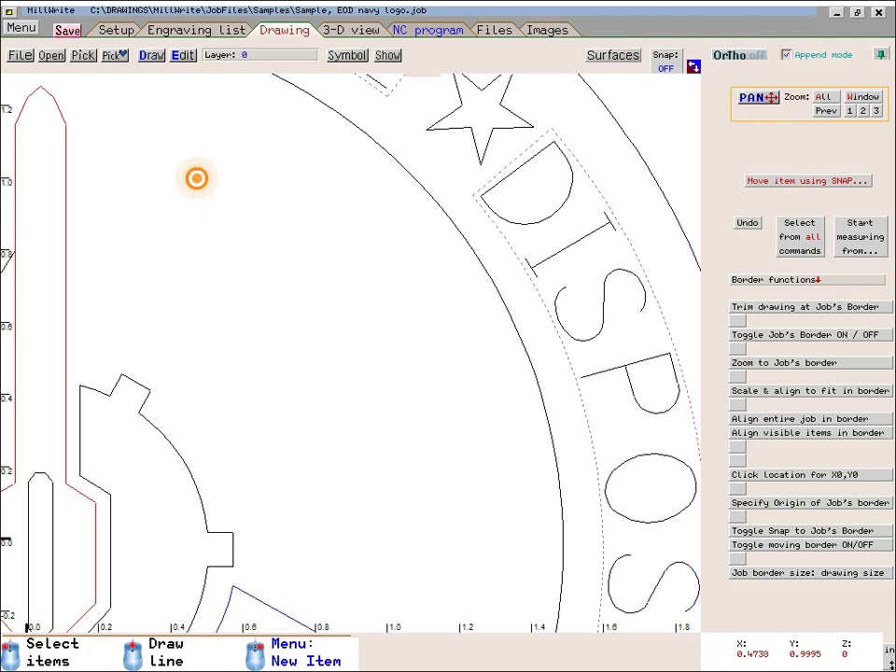
right_click(198, 182)
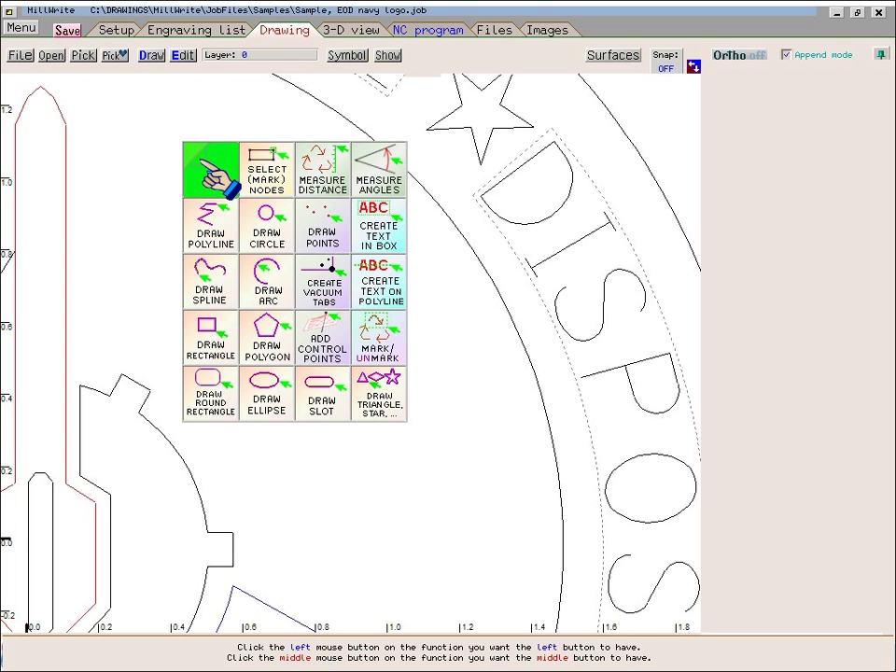
left_click(194, 151)
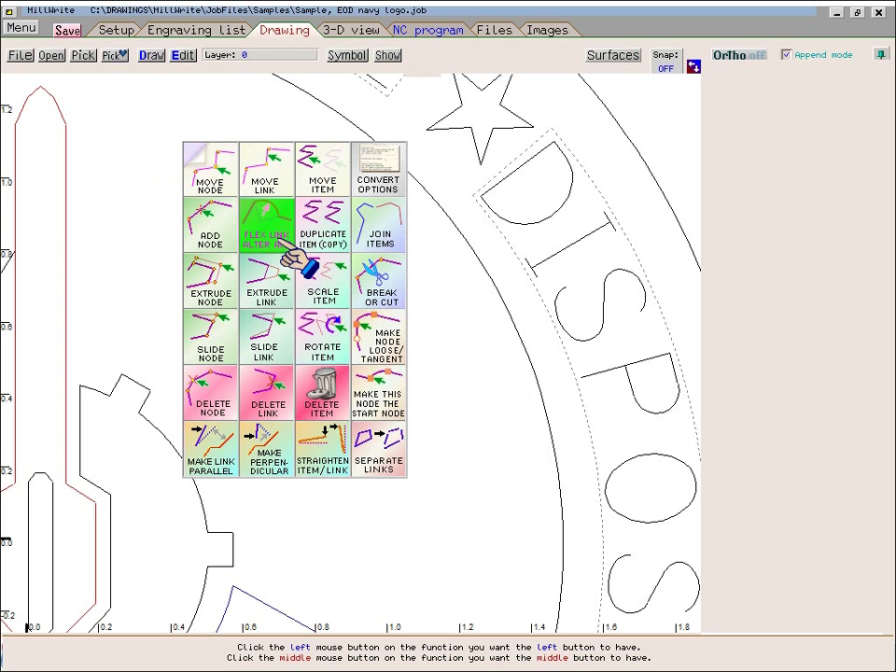
left_click(197, 160)
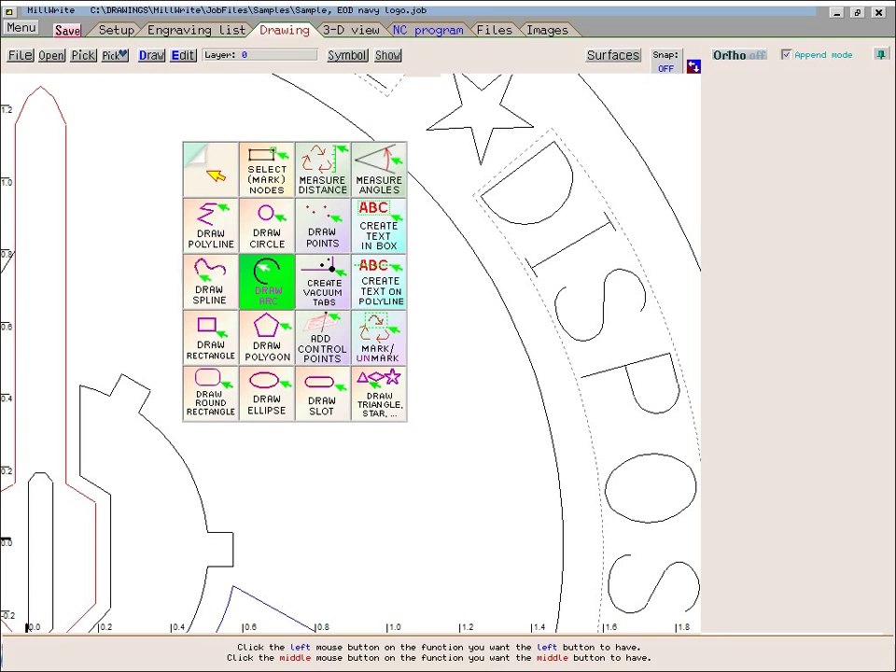
left_click(198, 156)
left_click(197, 155)
left_click(197, 155)
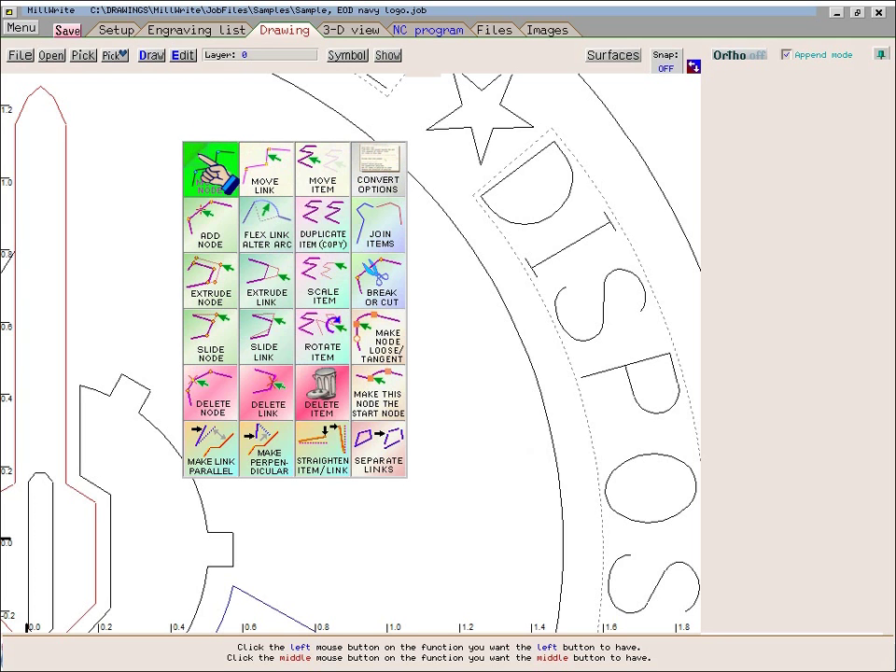
left_click(198, 155)
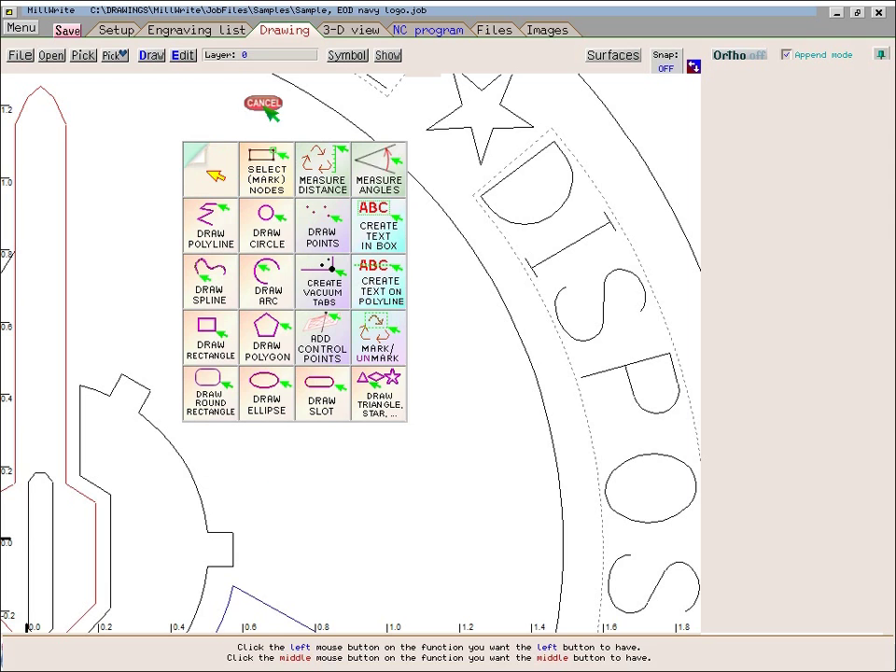
left_click(262, 105)
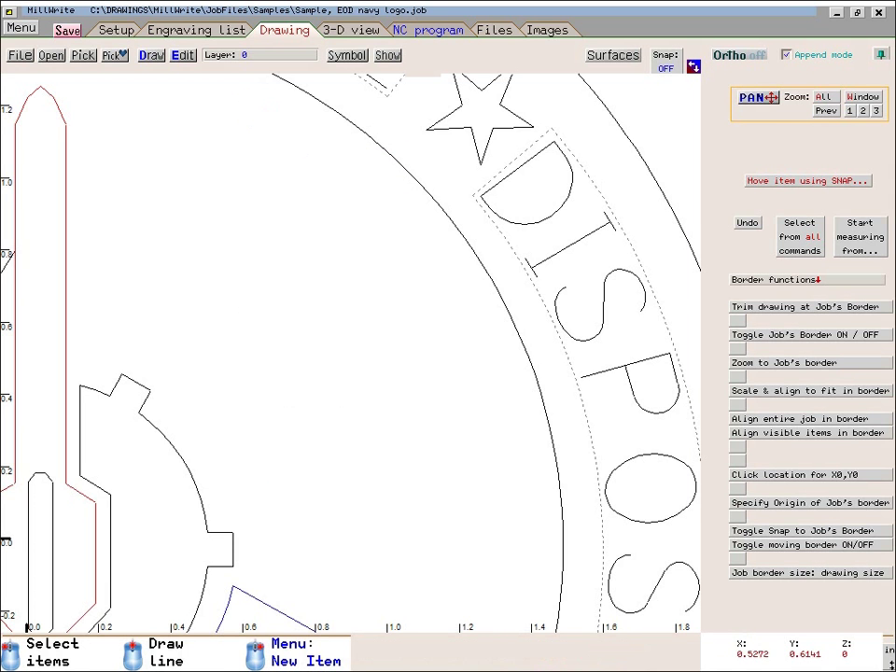
left_click(153, 393)
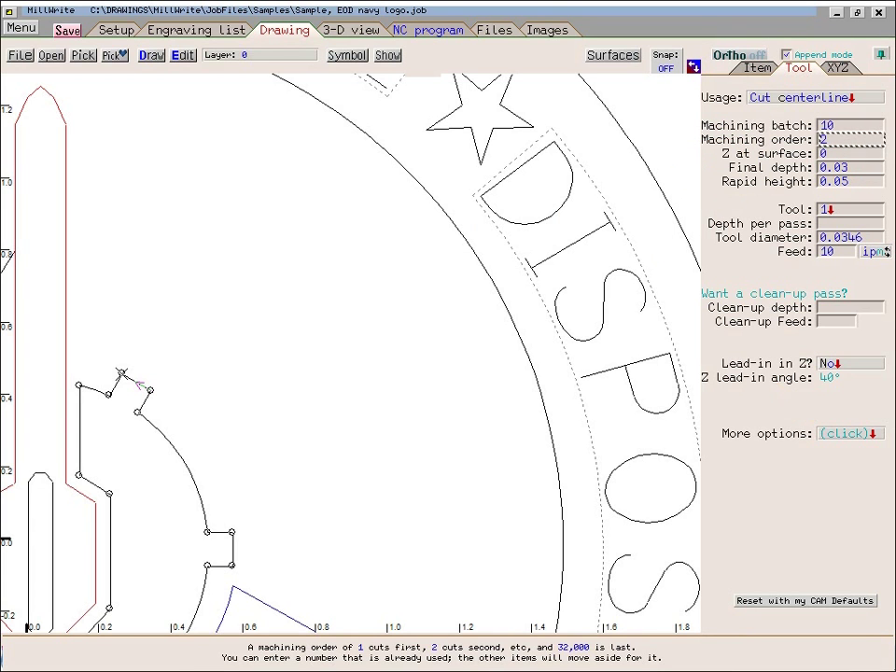
left_click(767, 237)
left_click(767, 224)
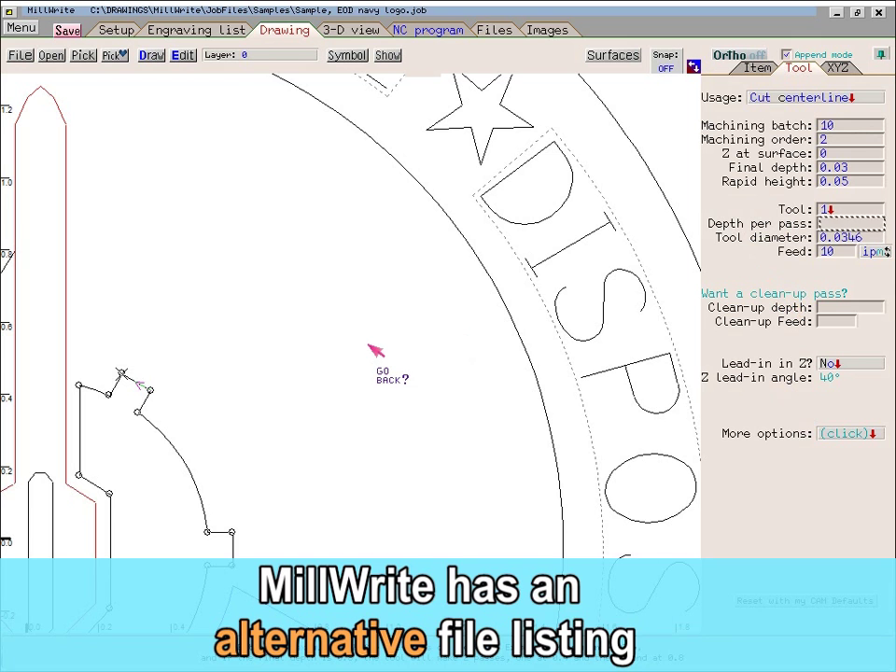
left_click(373, 350)
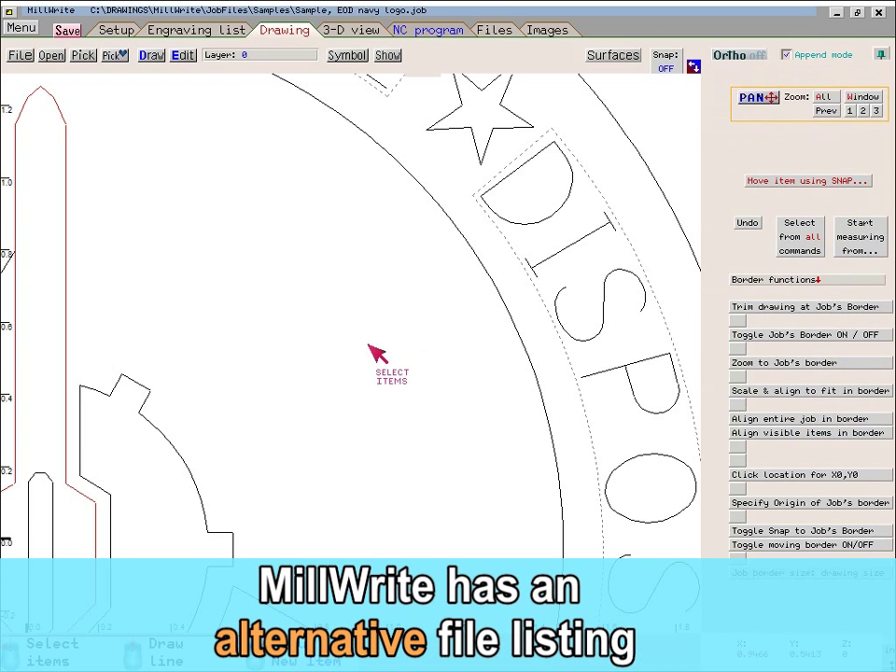
Step: Switch file functions to Microsoft Windows in Setup Options, then show the Documents file listing
left_click(114, 31)
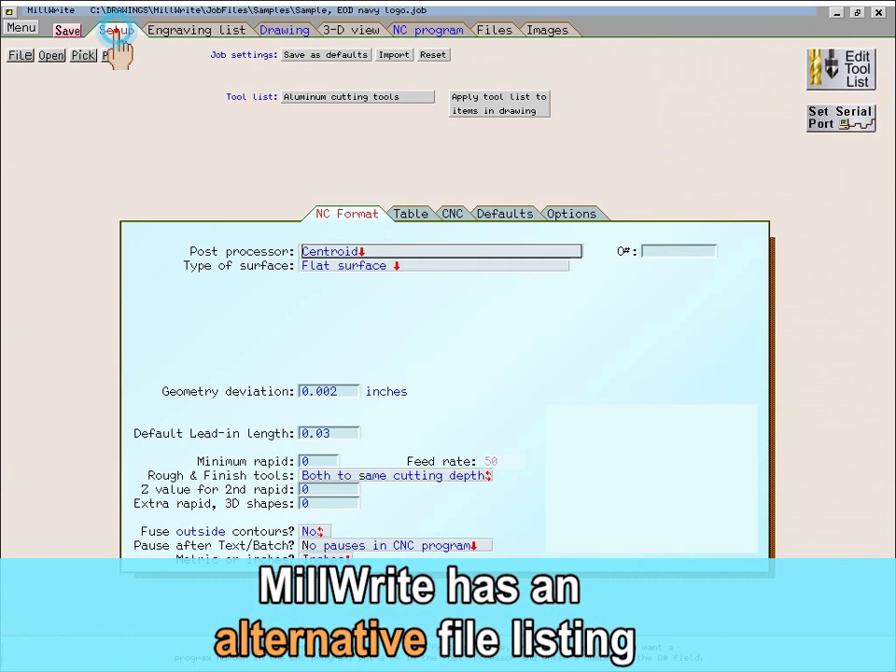
left_click(566, 224)
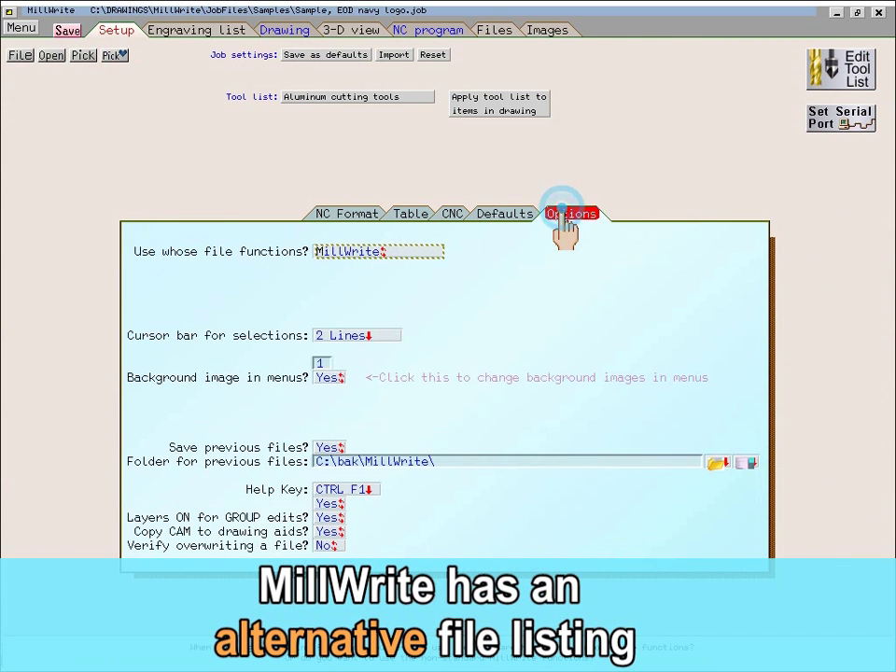
left_click(285, 246)
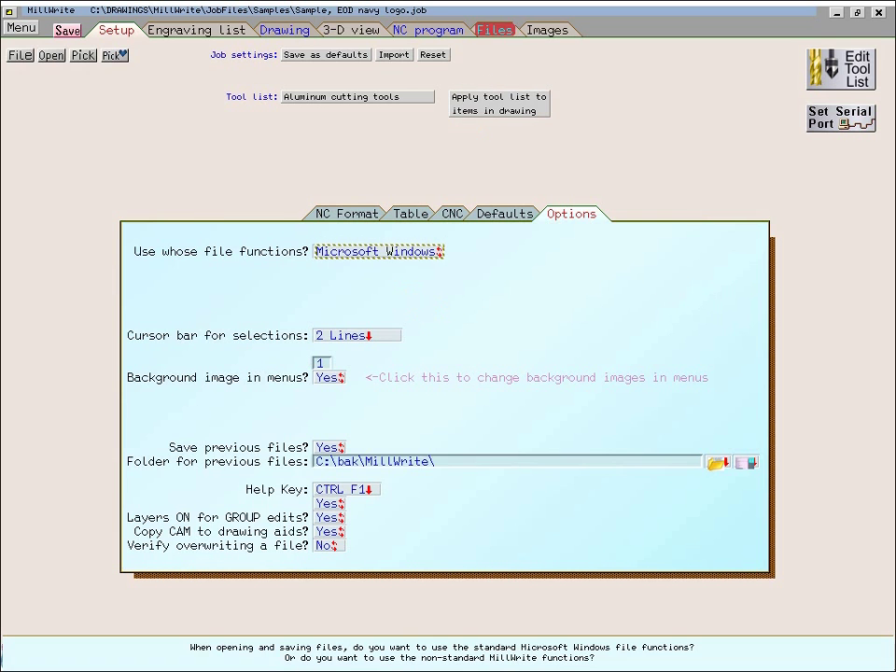
left_click(492, 31)
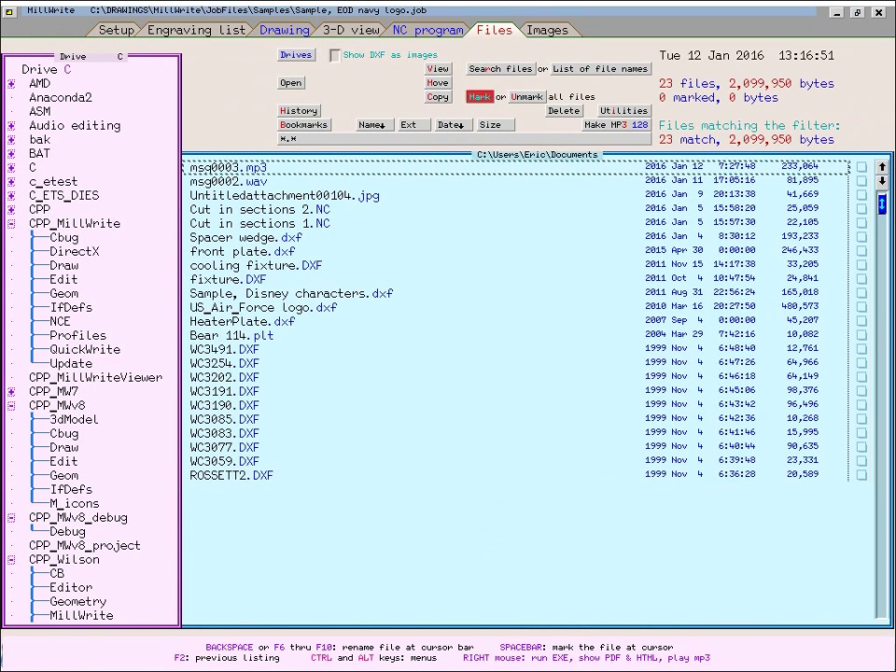
Step: Preview cooling fixture.DXF and Sample, Disney characters.dxf from the file list
left_click(336, 263)
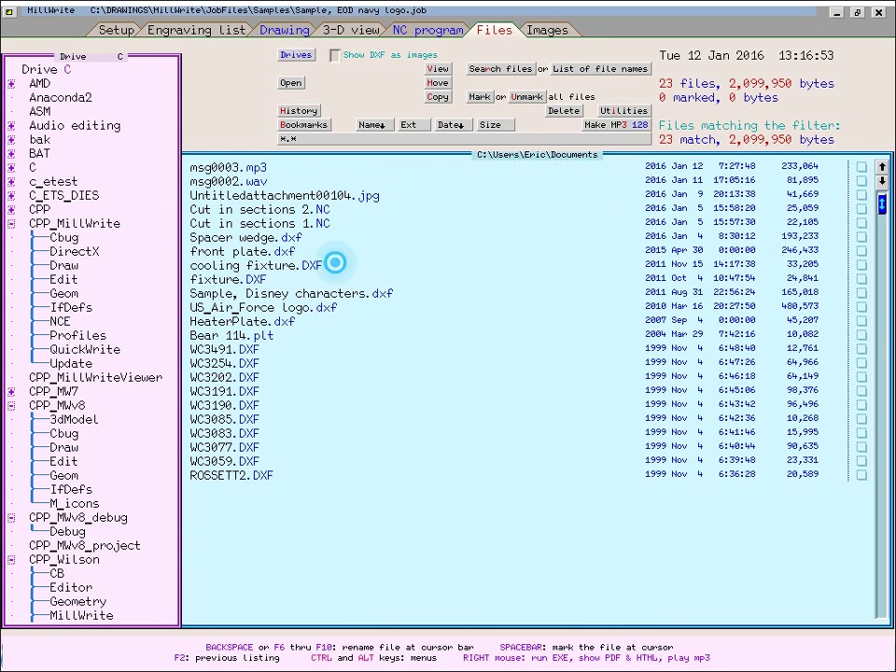
left_click(440, 68)
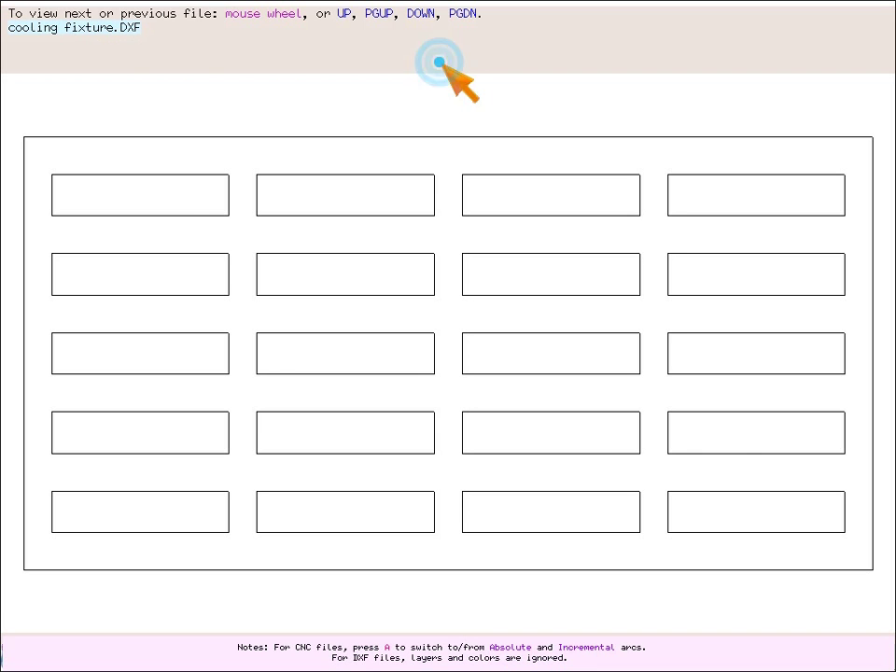
left_click(376, 90)
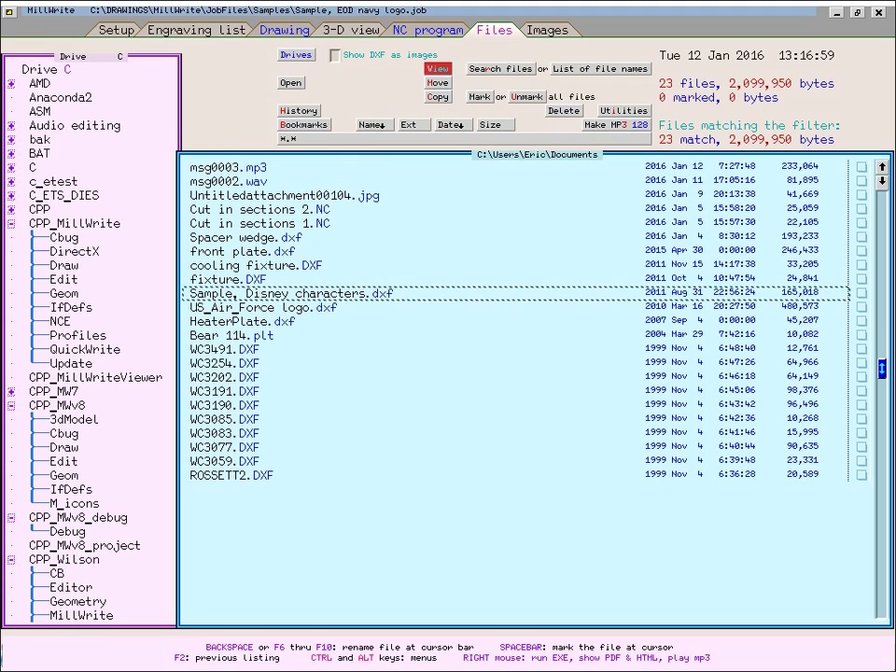
left_click(439, 68)
left_click(440, 68)
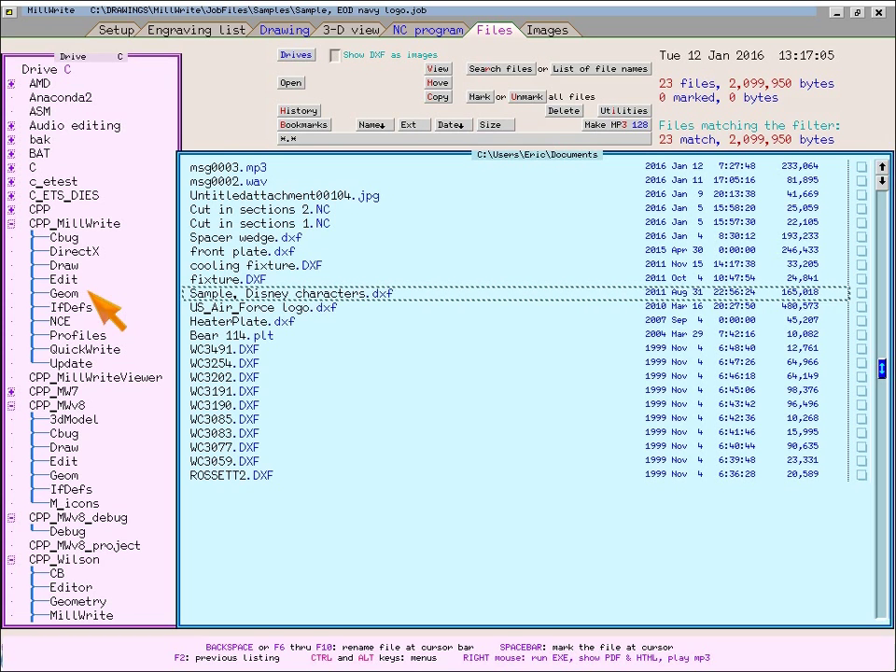
Step: Enable 'Show DXF as images', open WC3491.DXF full-screen, and advance to WC3202.DXF
left_click(355, 62)
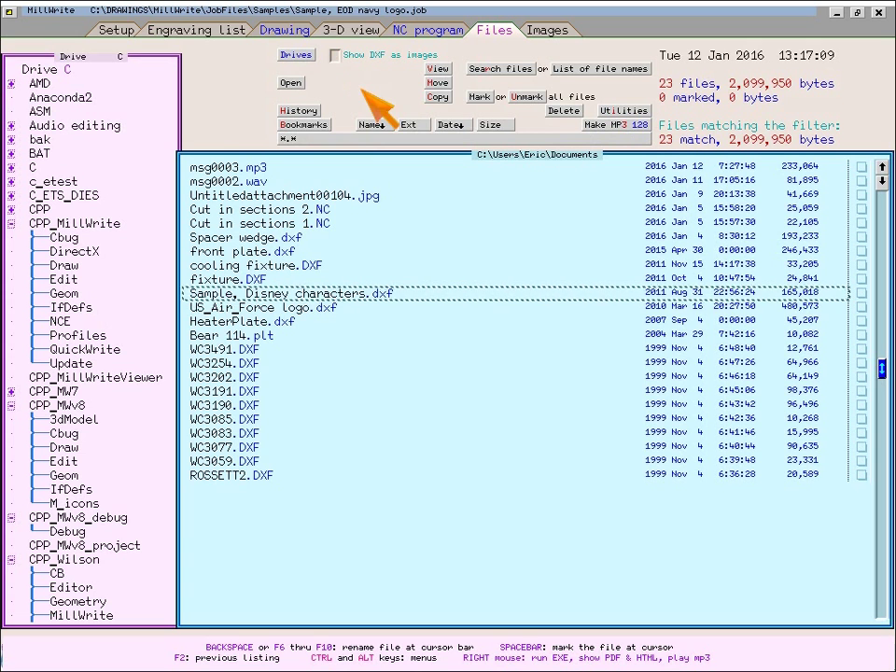
left_click(354, 70)
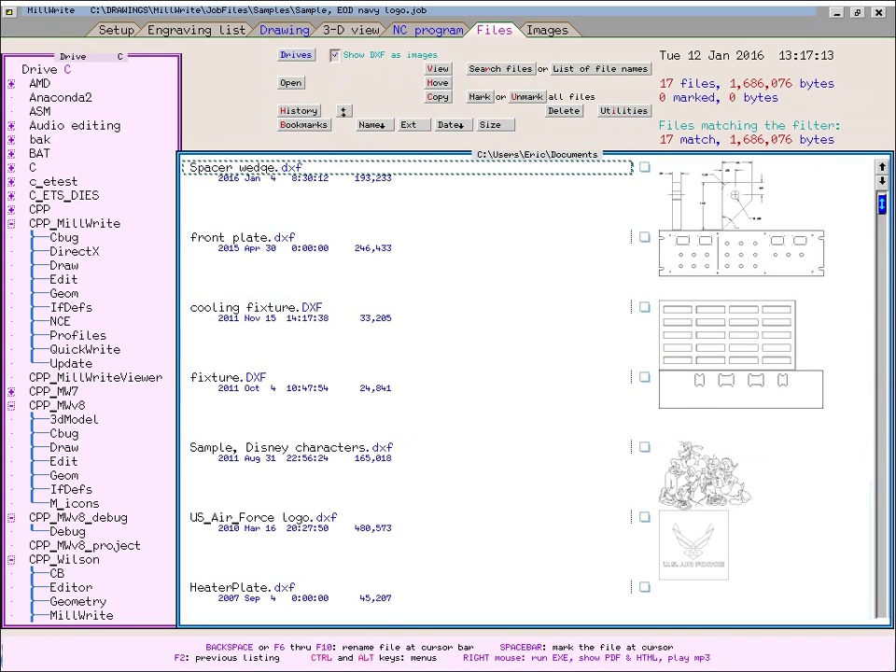
scroll(406, 329, "down", 5)
scroll(411, 328, "down", 1)
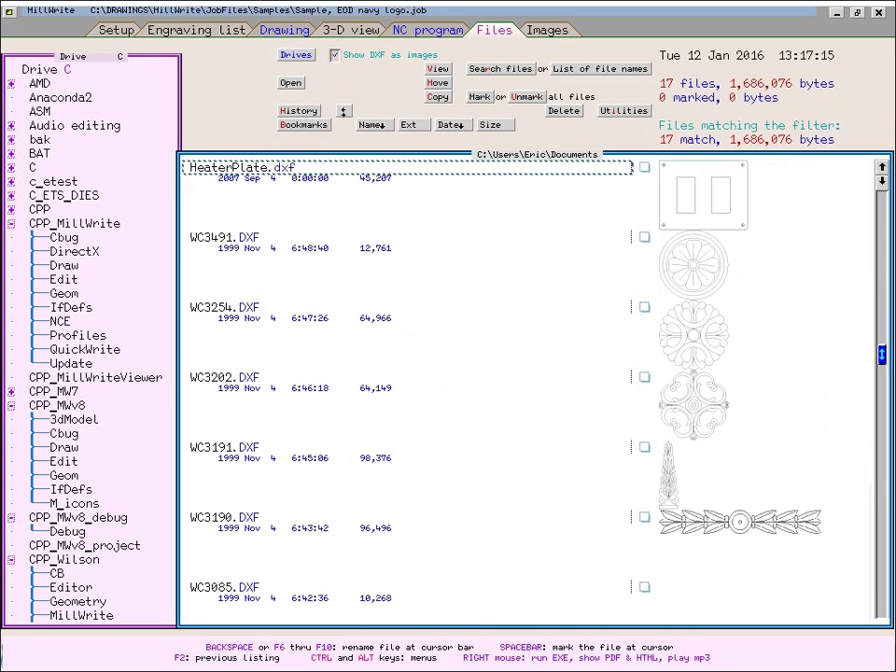
left_click(698, 257)
scroll(635, 346, "down", 2)
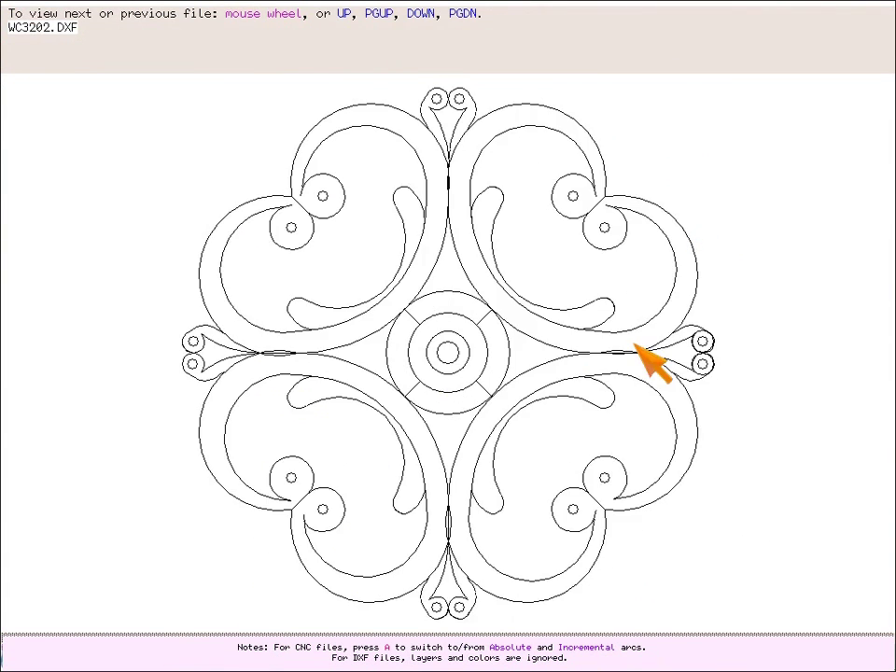